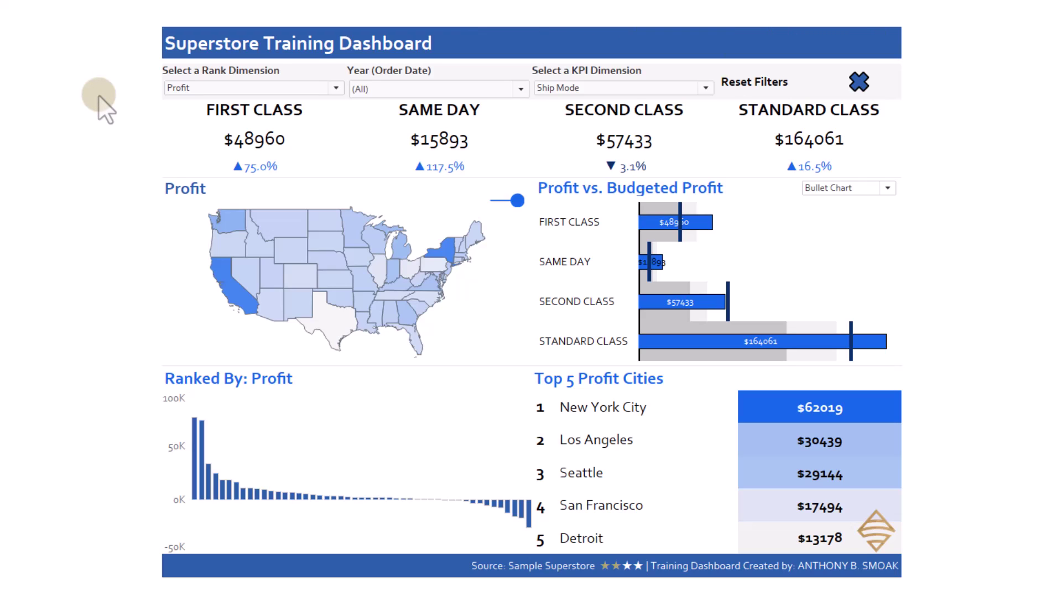
Switch the dashboard's rank dimension to Budgeted Profit and on to Sales.
left_click(335, 88)
left_click(303, 116)
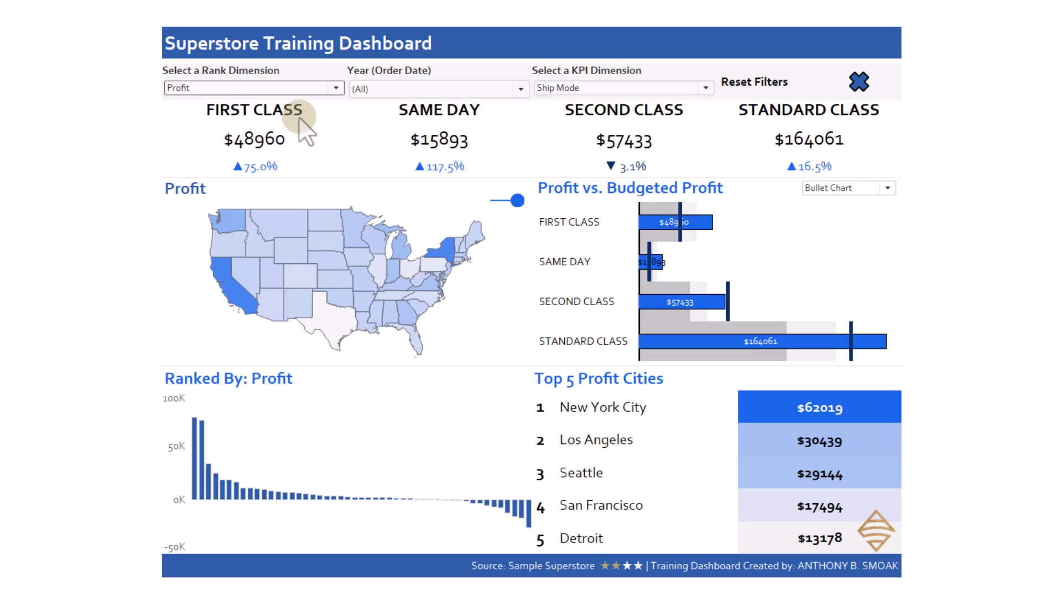
left_click(336, 89)
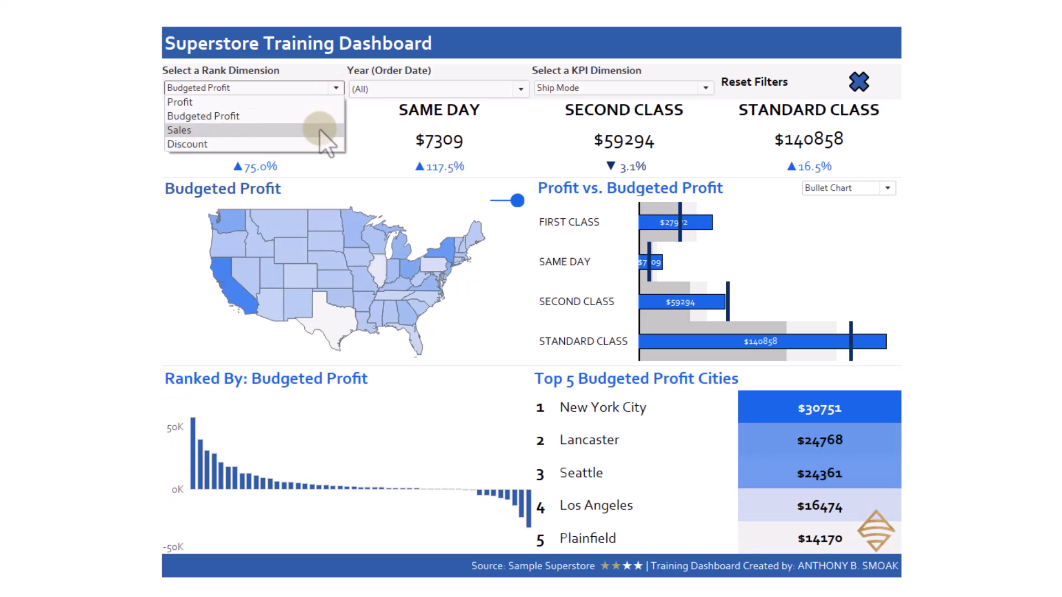
left_click(320, 128)
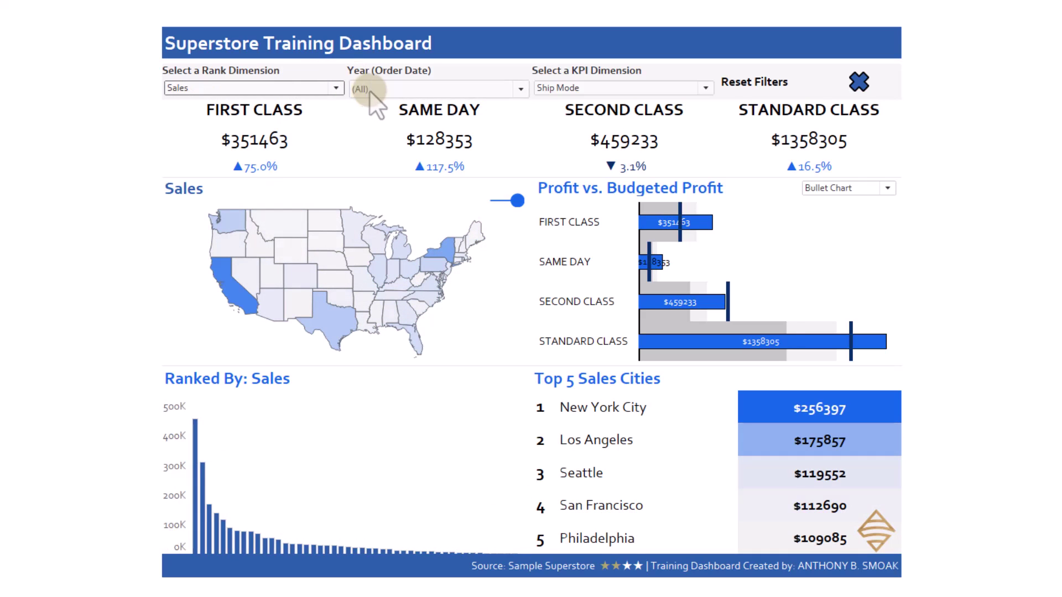
Switch the dashboard's KPI dimension to Segment and back to Ship Mode.
left_click(698, 88)
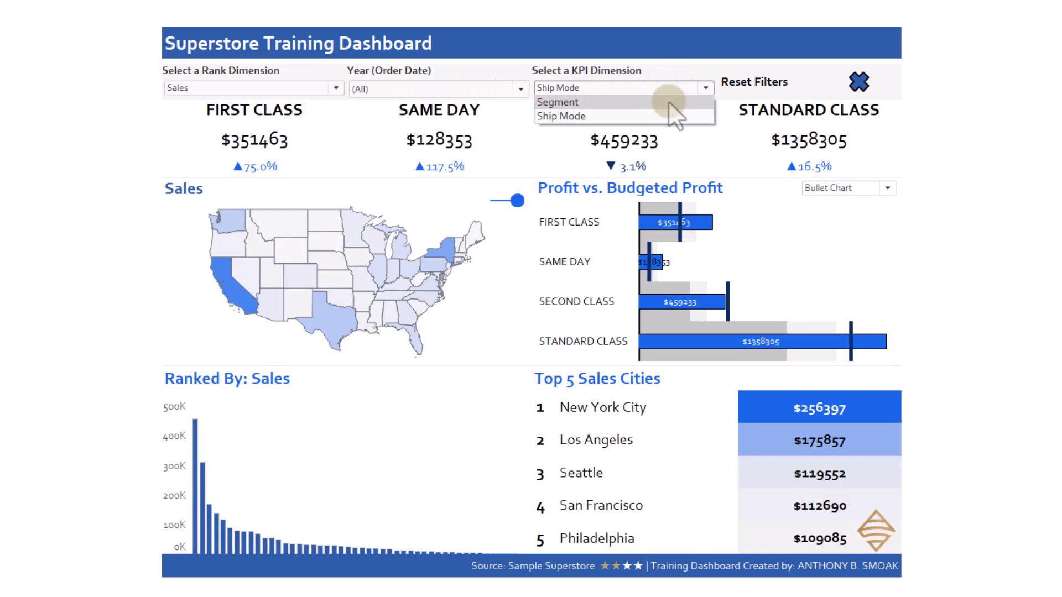
left_click(666, 100)
left_click(654, 90)
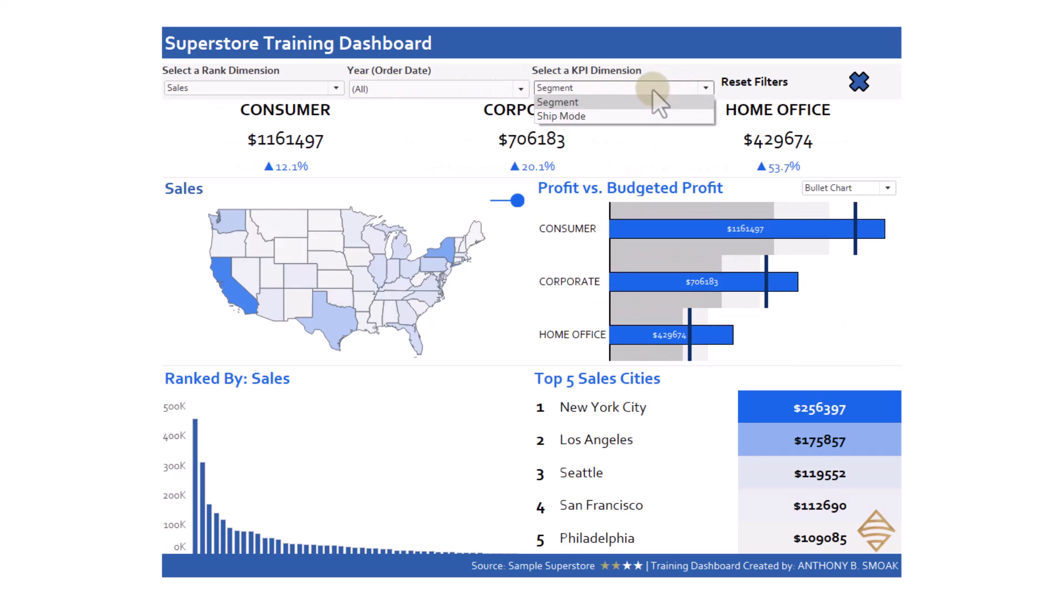
left_click(642, 116)
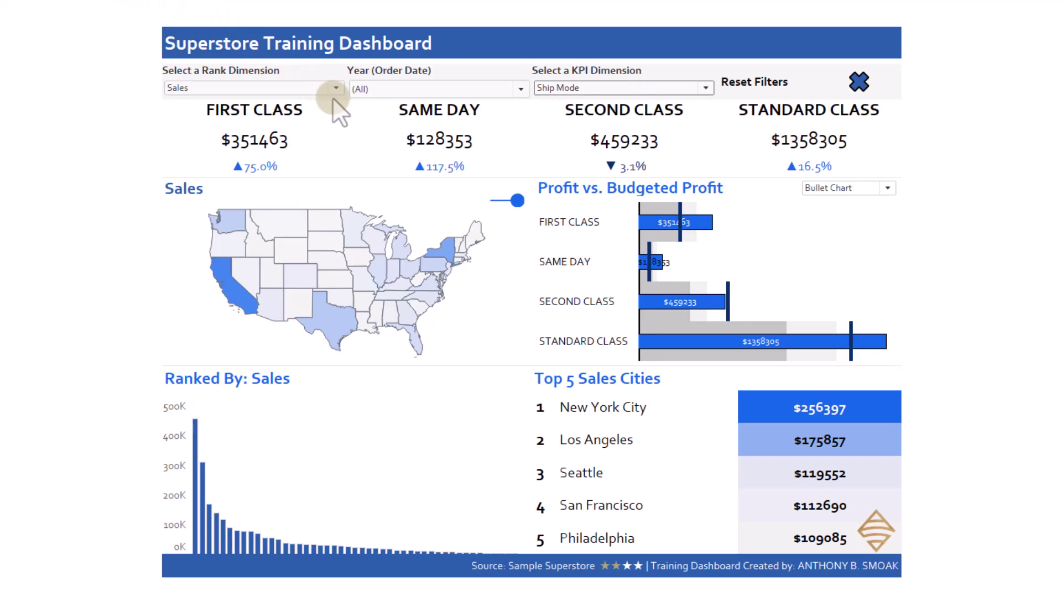
Rank the dashboard by Budgeted Profit and switch the Profit vs. Budgeted Profit view to Bar in Bar Chart and on to Combo Chart.
left_click(310, 90)
left_click(304, 115)
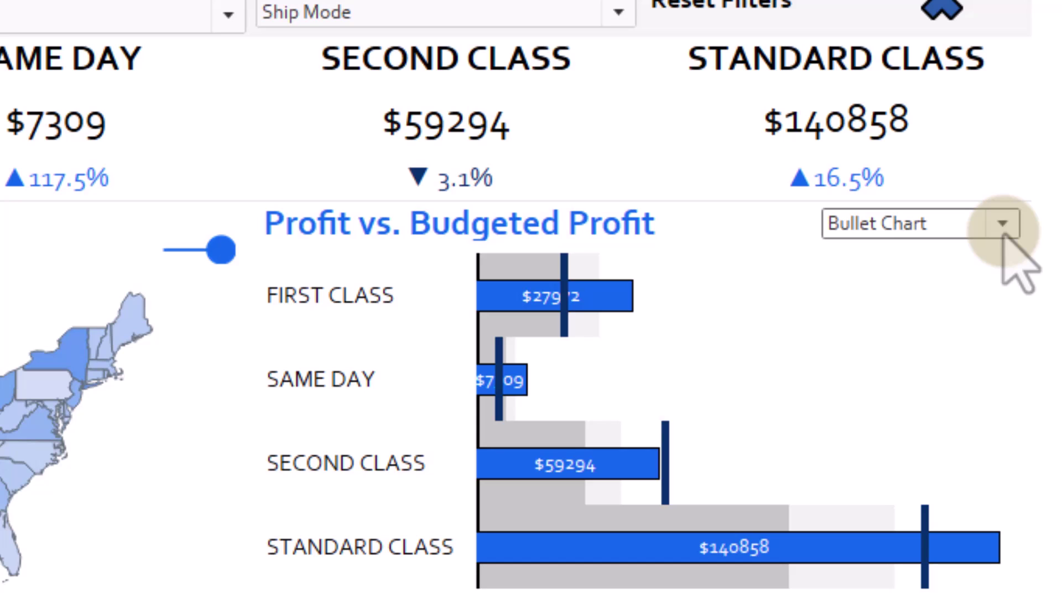
left_click(1002, 234)
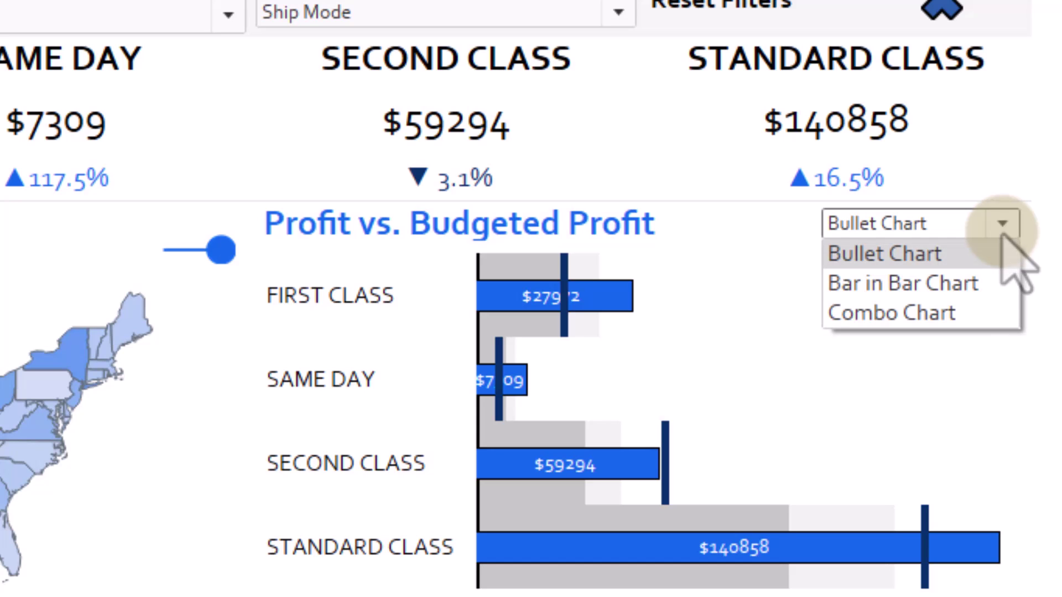
left_click(977, 285)
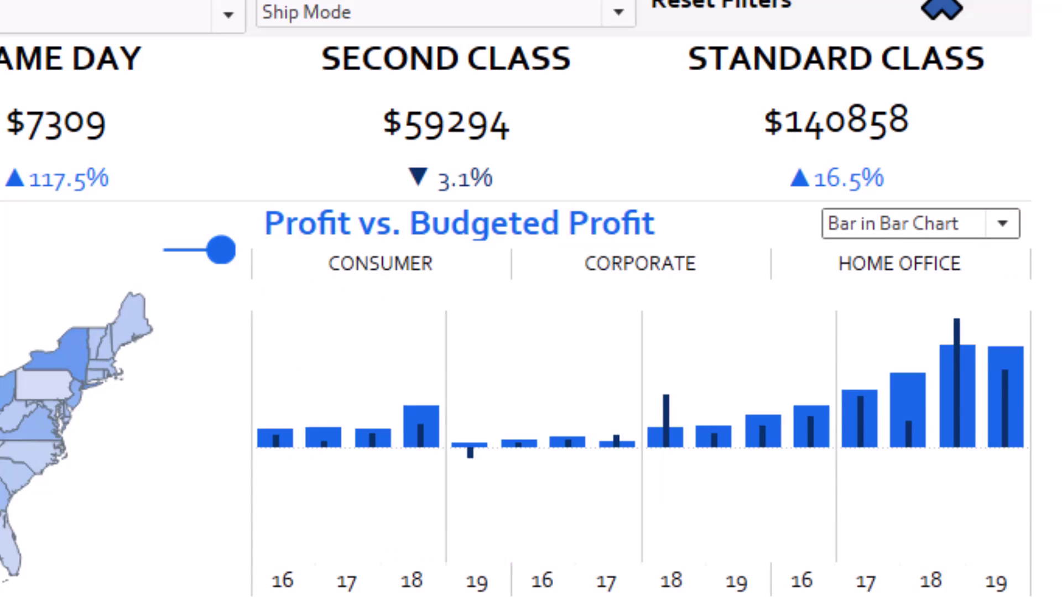
left_click(1004, 224)
left_click(990, 316)
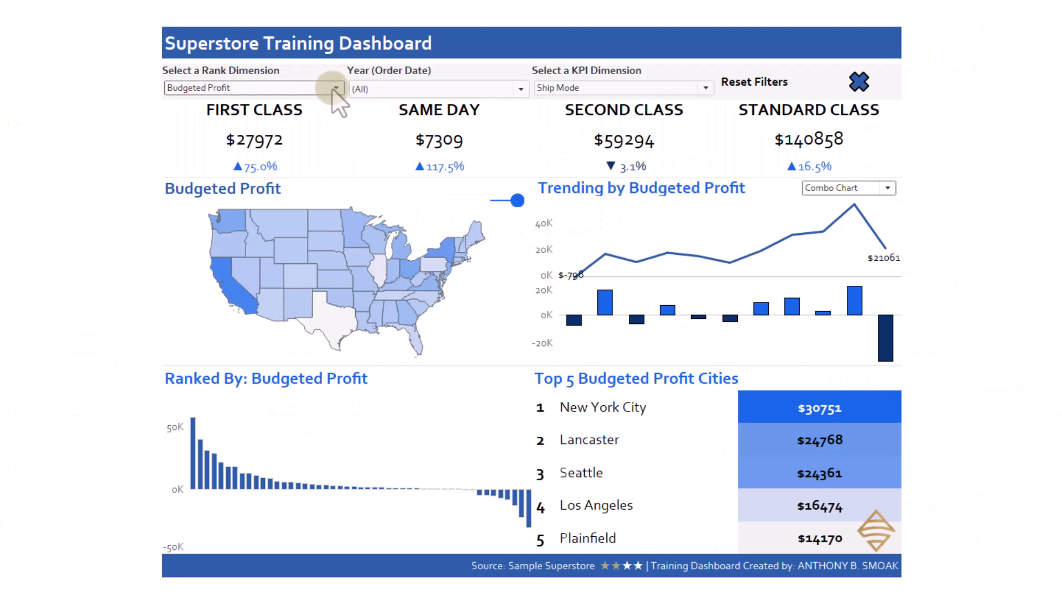
Set the rank dimension to Profit and inspect the monthly values in the combo chart.
left_click(293, 90)
left_click(291, 99)
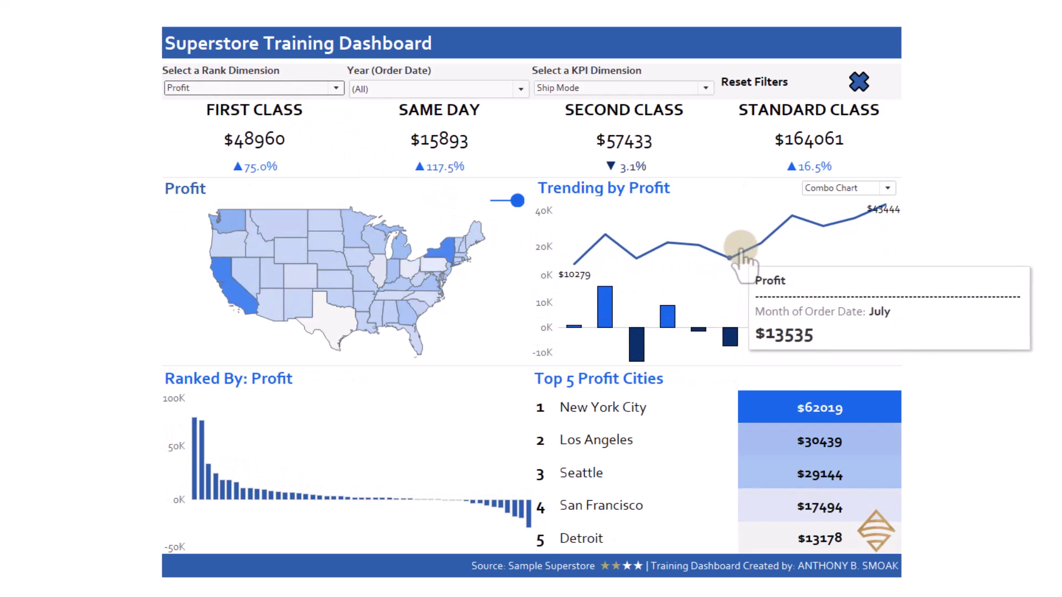
mouse_move(605, 307)
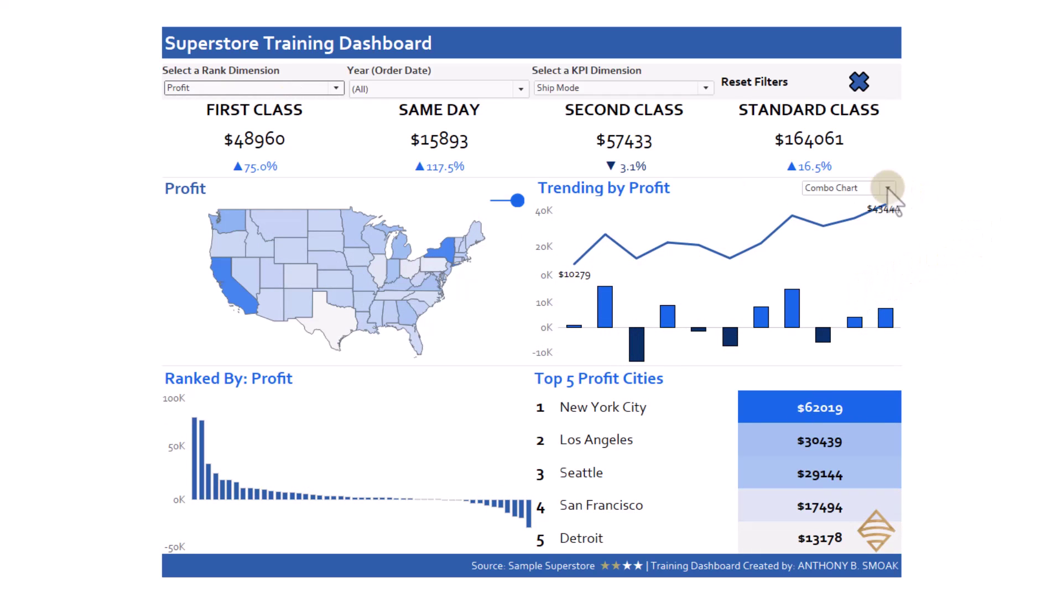
Switch the displayed chart from the combo view to Bullet Chart and on to Bar in Bar Chart.
left_click(874, 188)
left_click(872, 203)
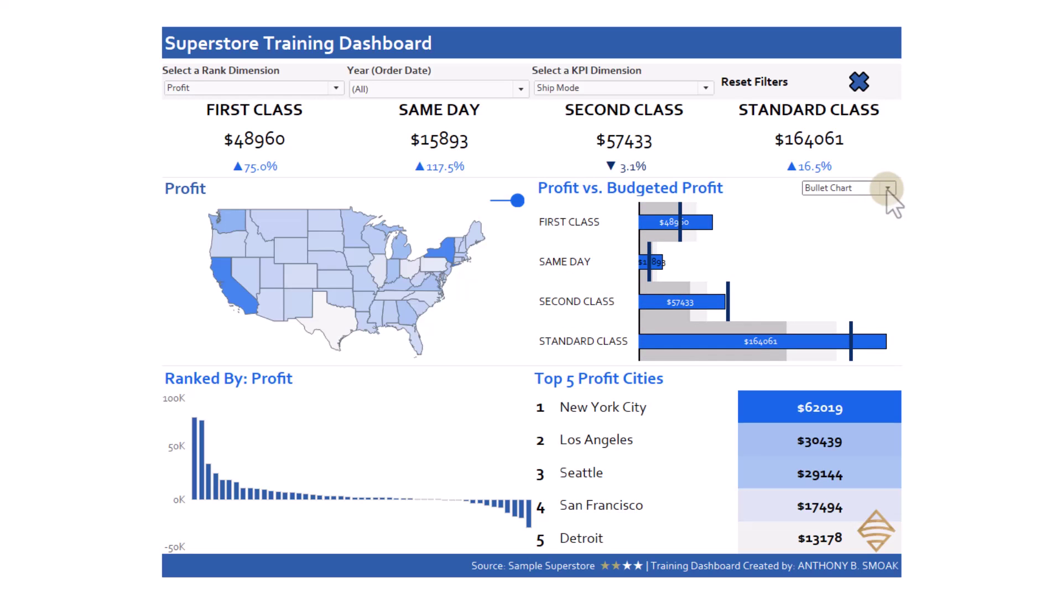
left_click(888, 189)
left_click(881, 211)
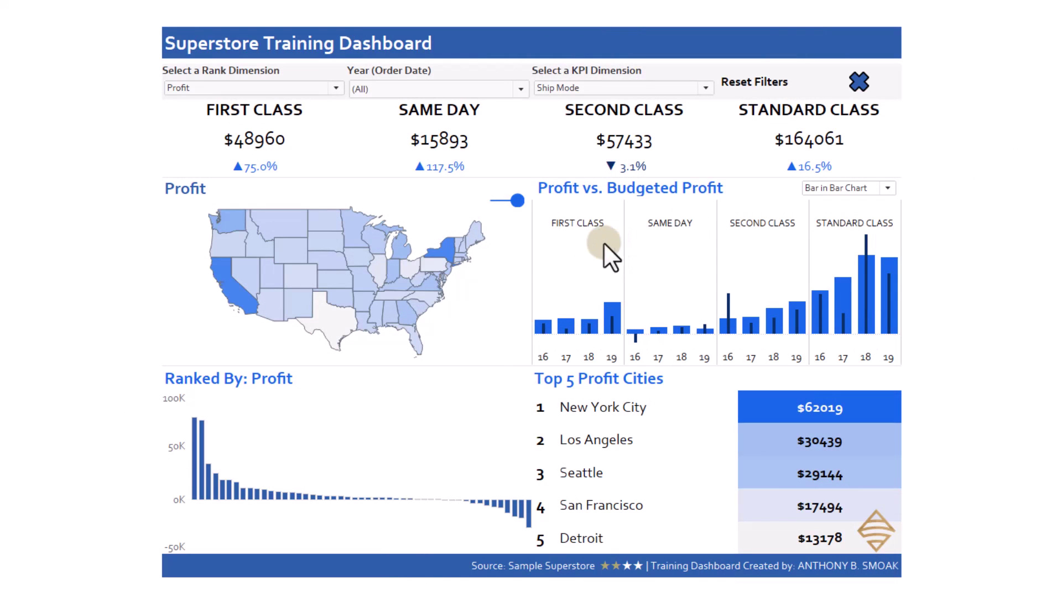
Toggle the Profit map to the hexagon state map and back to the standard map.
left_click(515, 200)
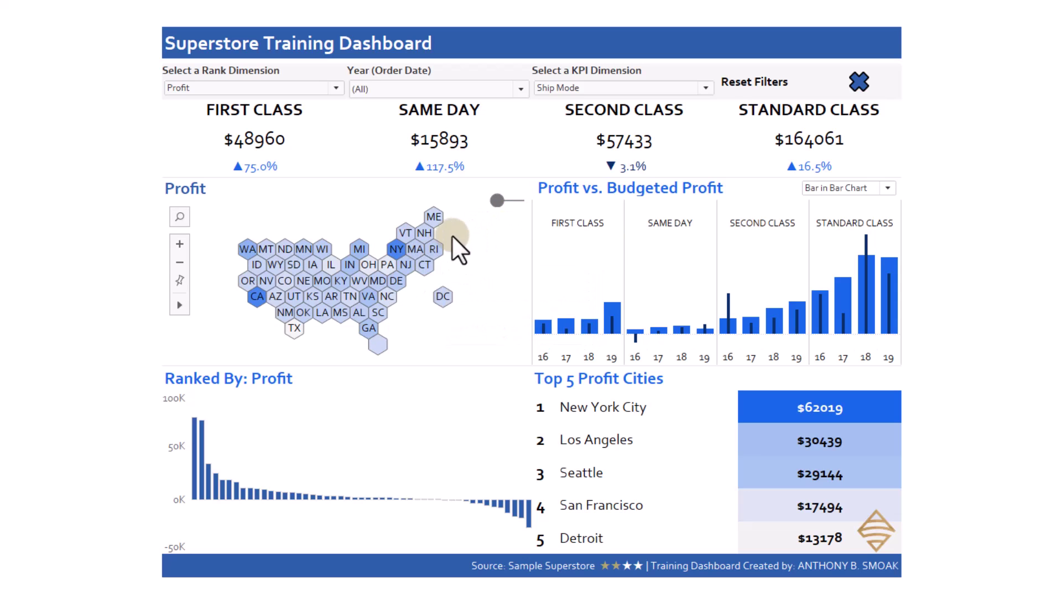
left_click(496, 203)
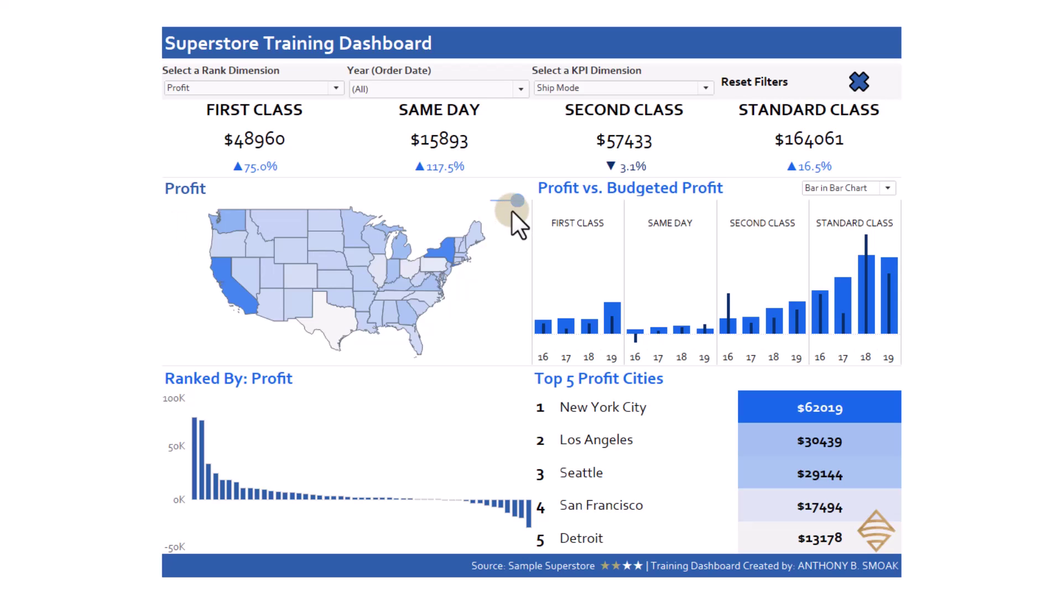
Switch the chart selection to Bullet Chart and on to Combo Chart.
left_click(889, 188)
left_click(871, 202)
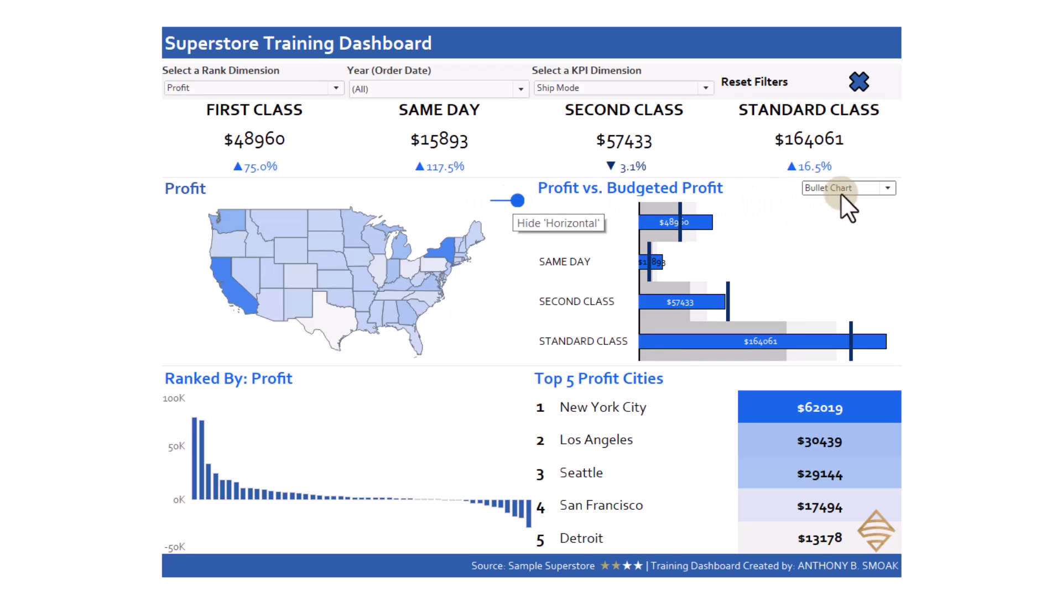
left_click(886, 188)
left_click(871, 216)
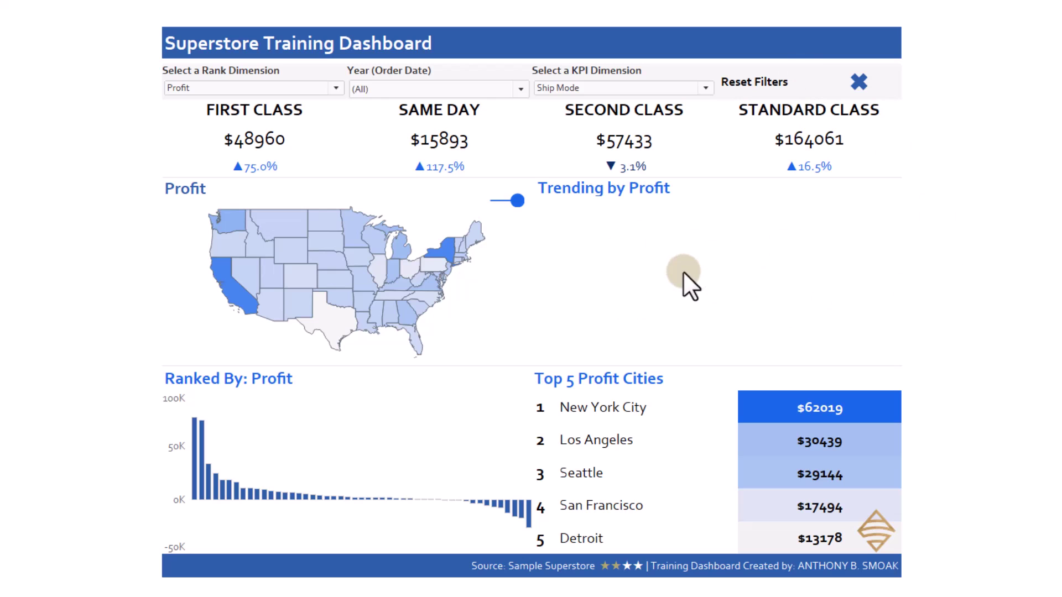
Exit presentation mode and review the Budget vs Profit Bullet Chart, Budget vs Profit and Combo Chart worksheets, returning to the bullet chart.
key("Escape")
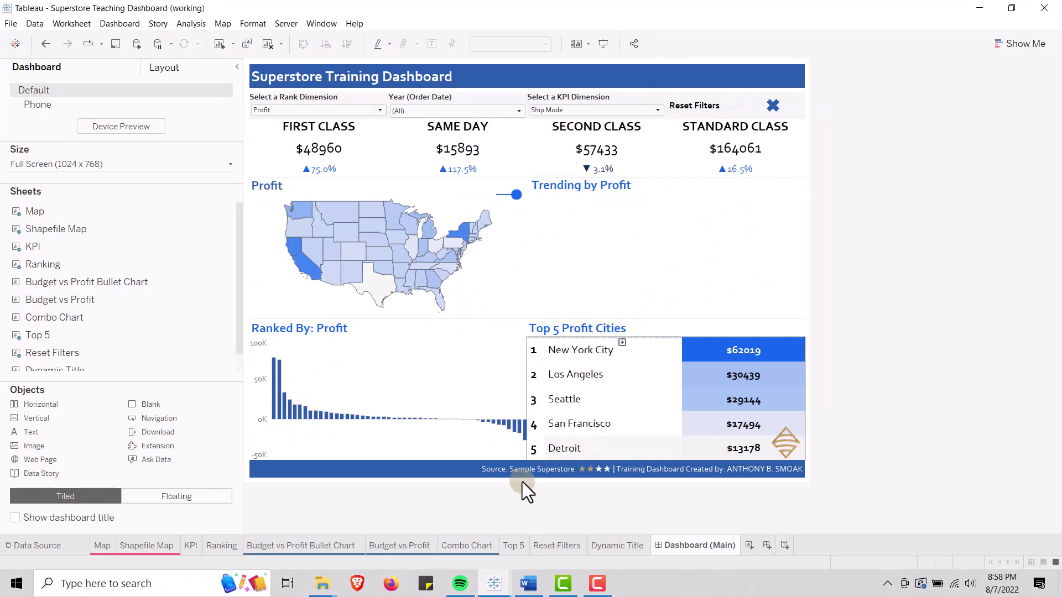
left_click(311, 545)
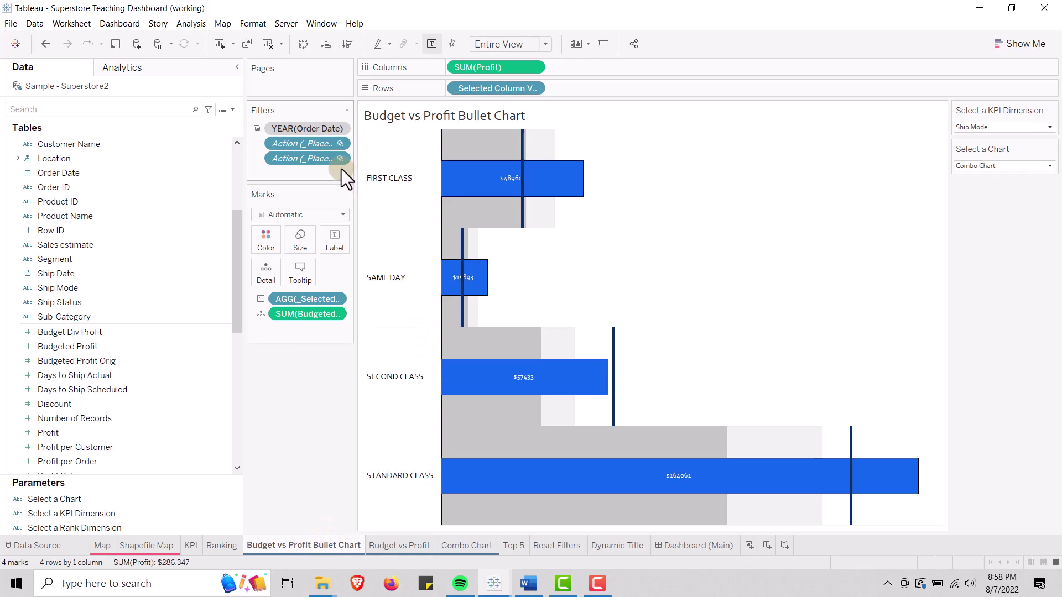
left_click(393, 543)
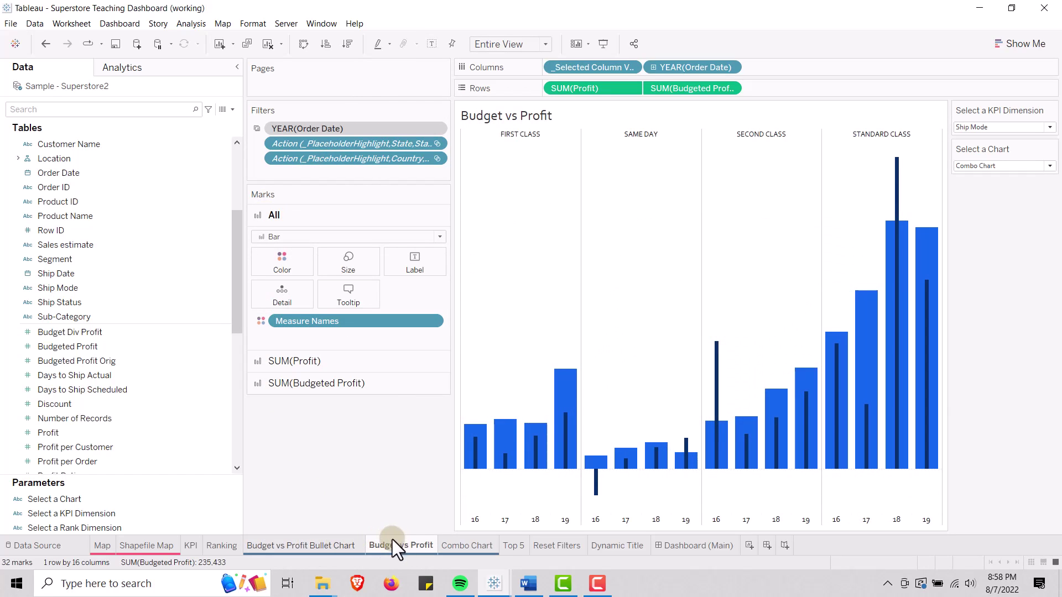
left_click(465, 545)
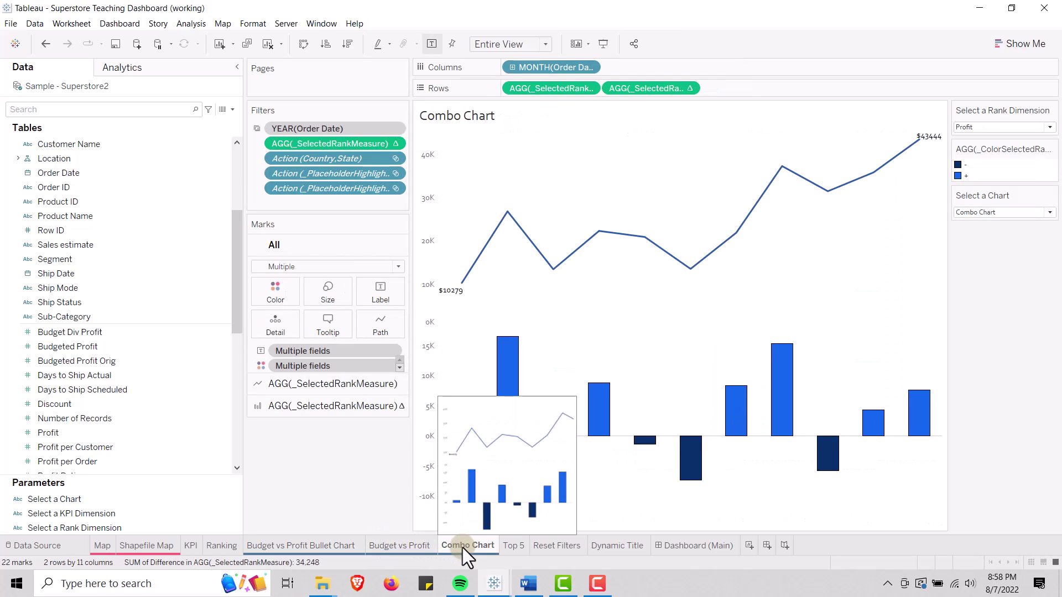
left_click(397, 548)
left_click(332, 545)
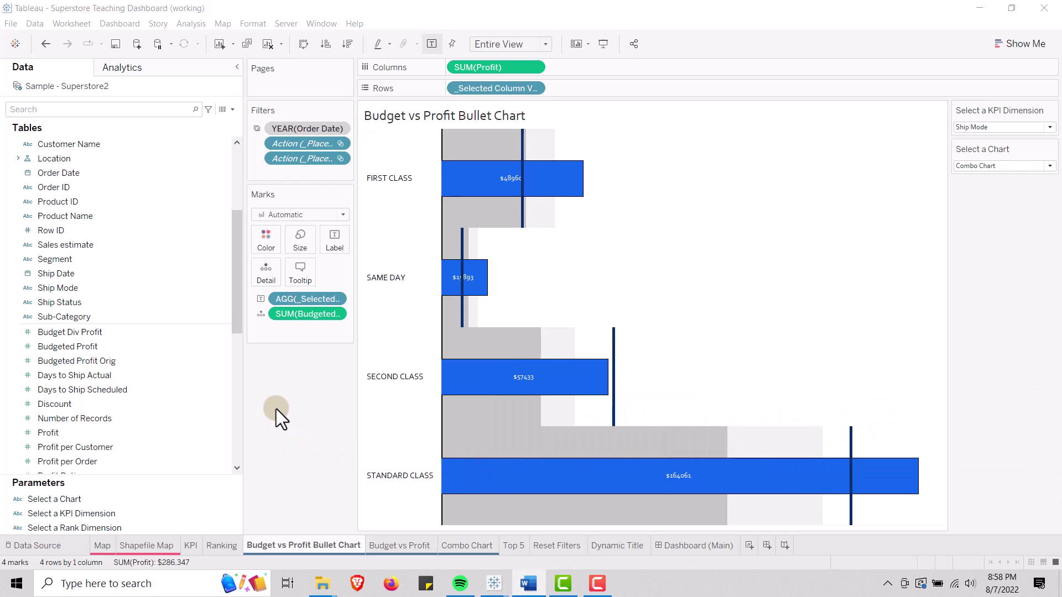
left_click(268, 394)
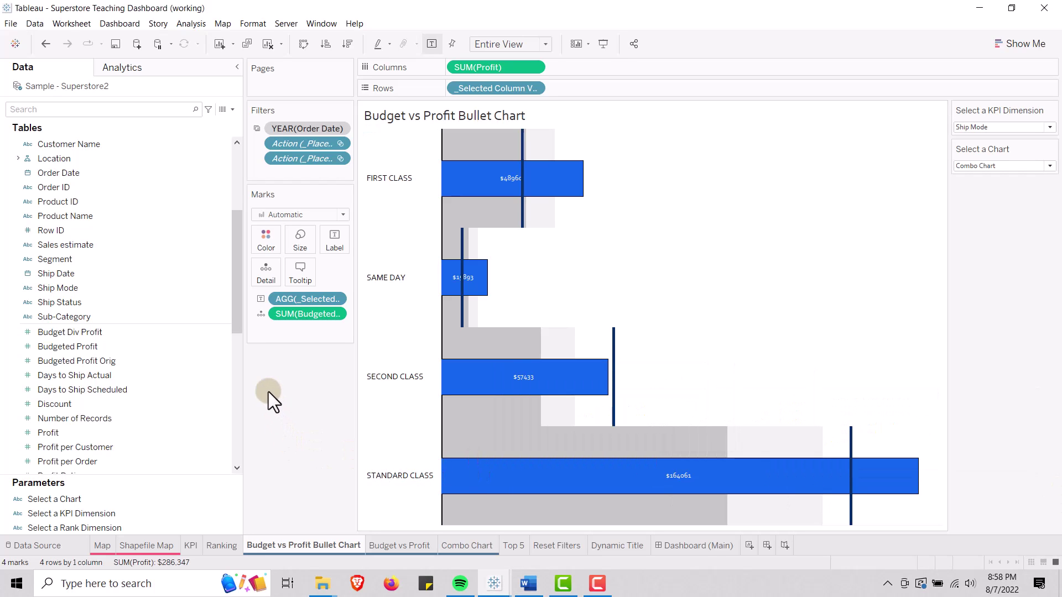
left_click(233, 110)
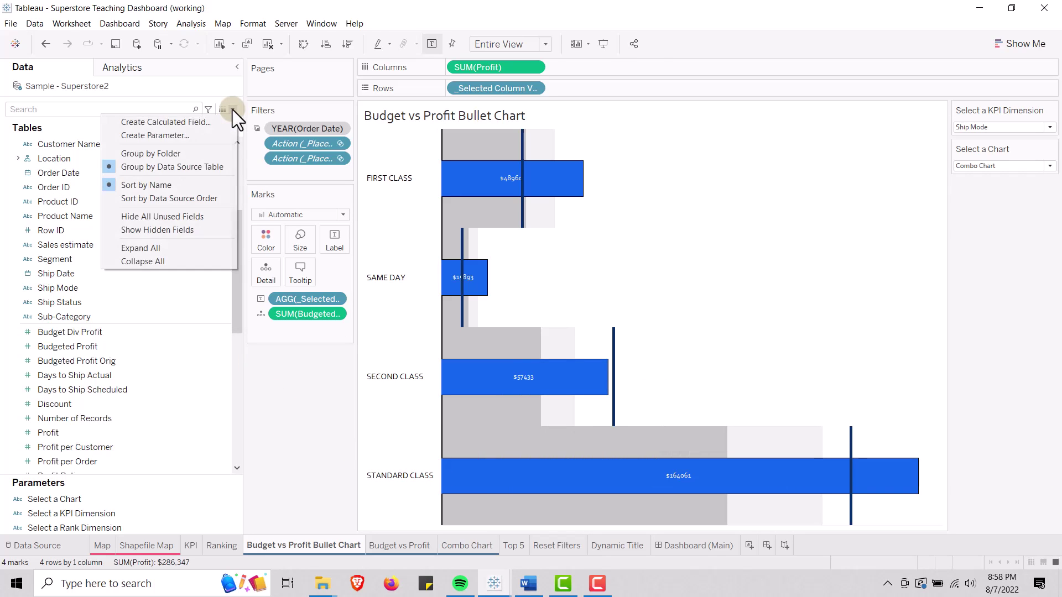
left_click(191, 136)
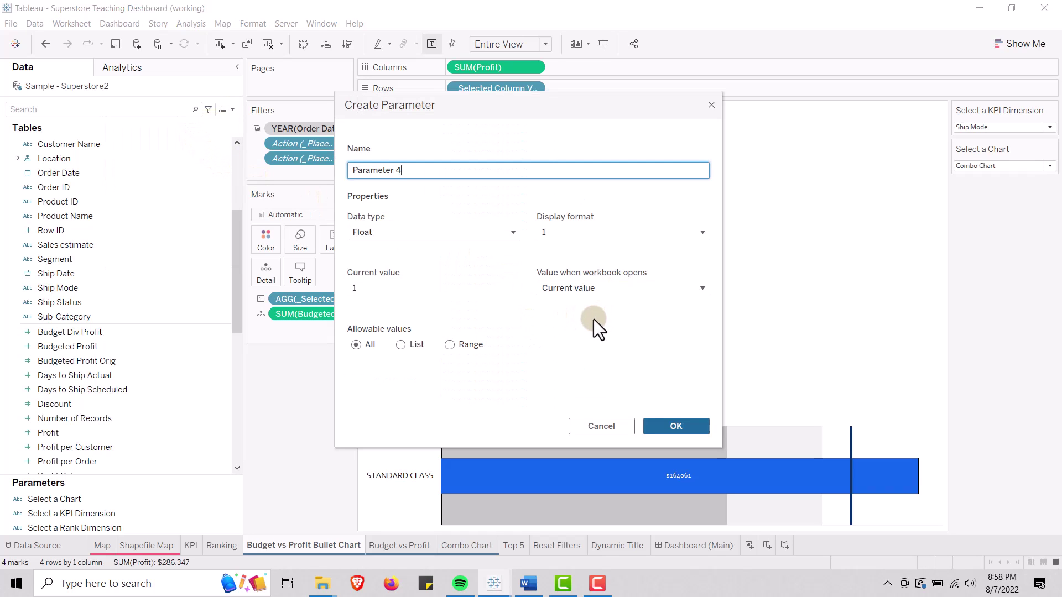
left_click(712, 106)
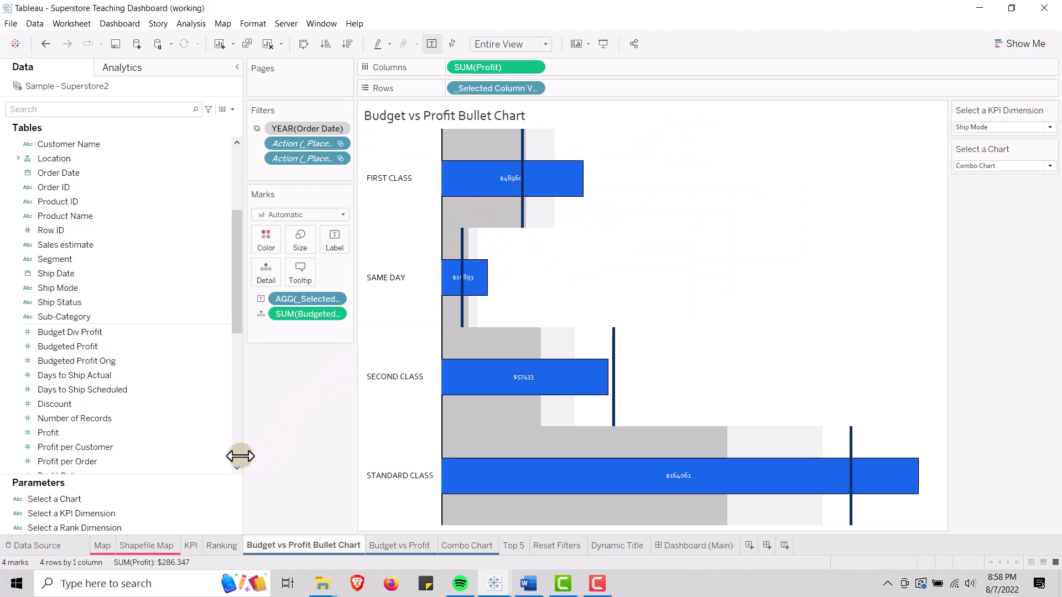
Open the Select a Chart parameter for editing and review its data type, current value and list of allowable values.
right_click(67, 501)
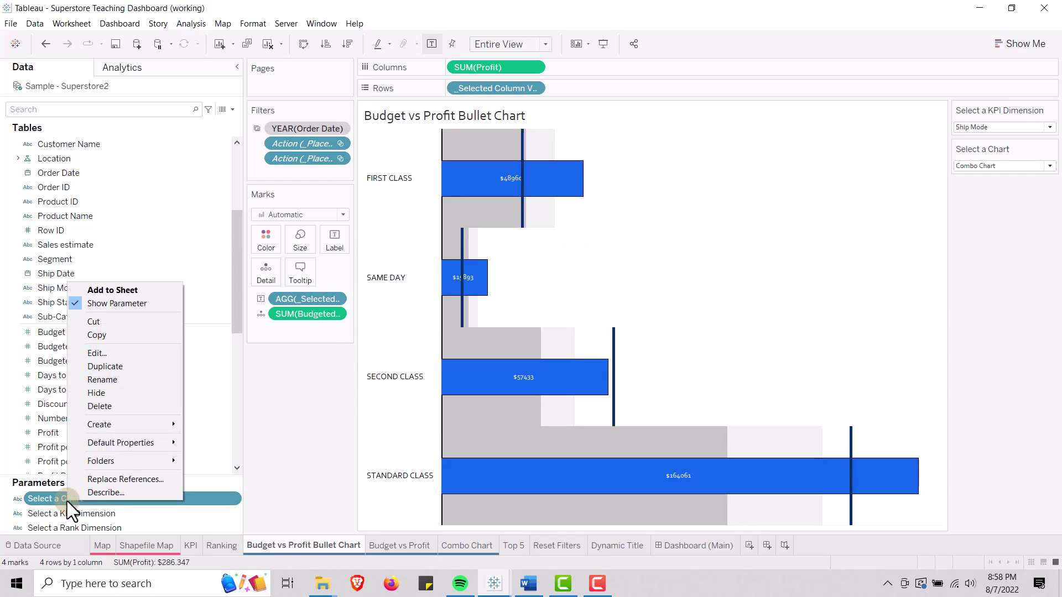
left_click(106, 354)
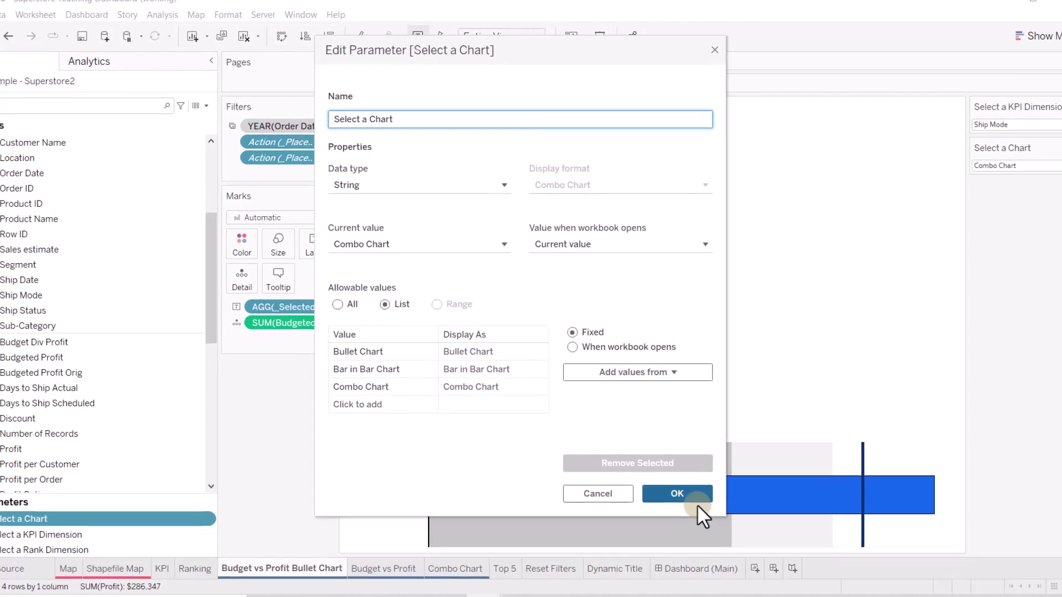
left_click(677, 474)
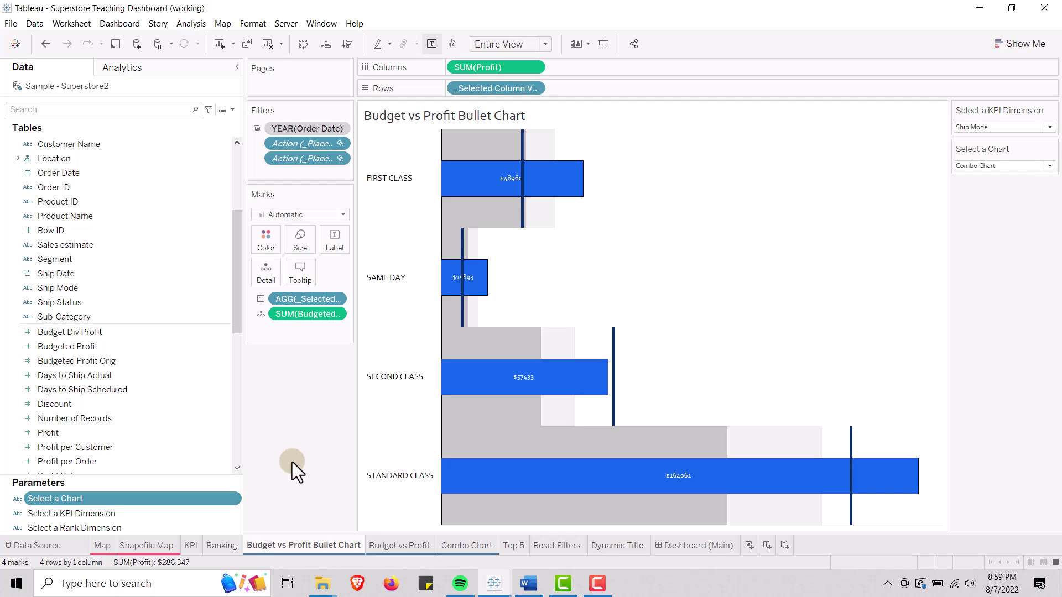
Create a calculated field named _Selected Chart that returns the [Select a Chart] parameter.
left_click(233, 109)
left_click(217, 117)
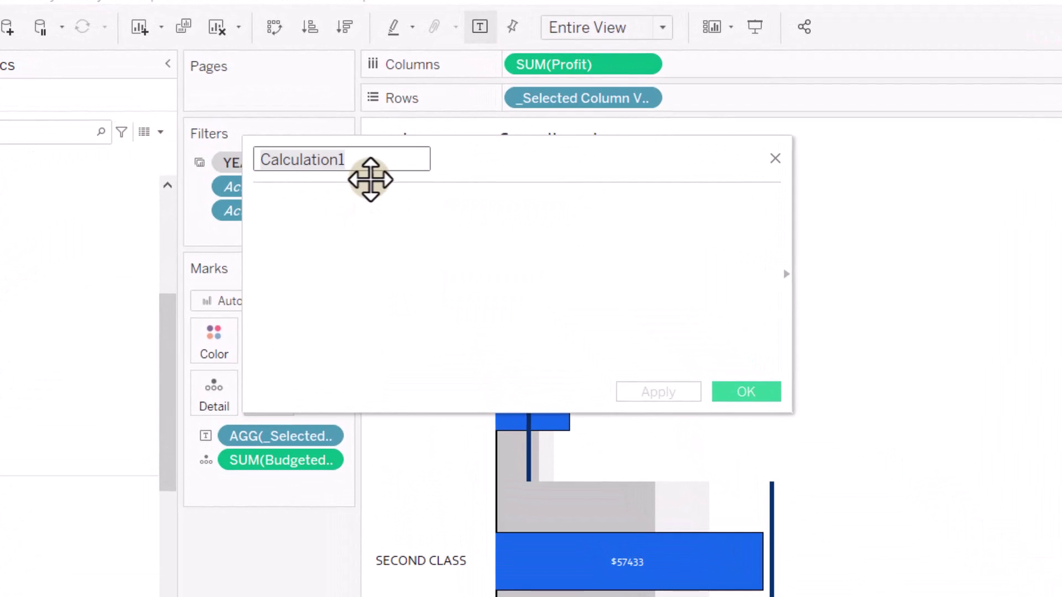
type("_Selected")
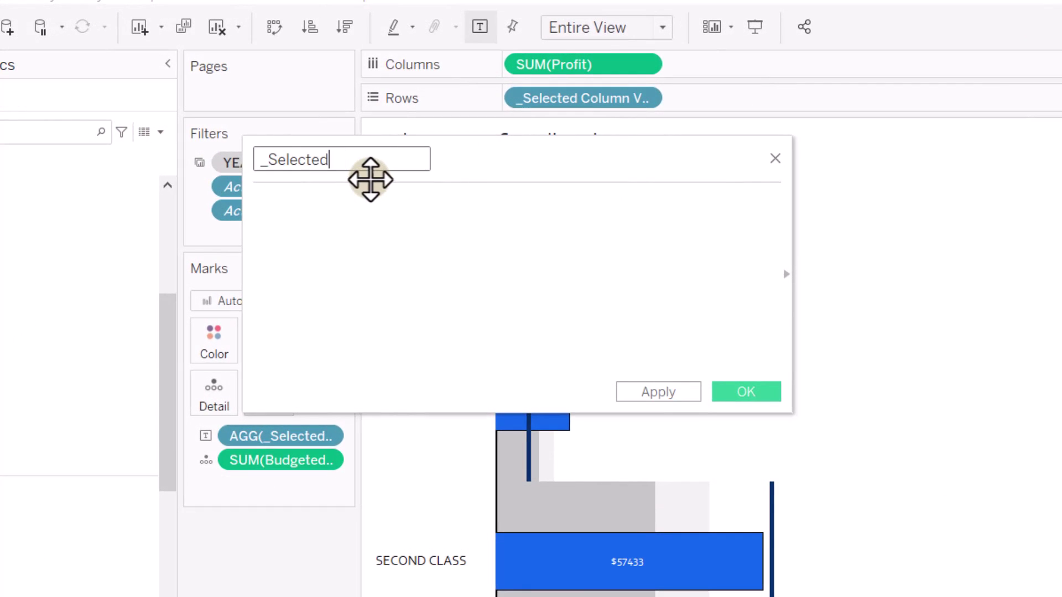
type(" Chart")
left_click(364, 208)
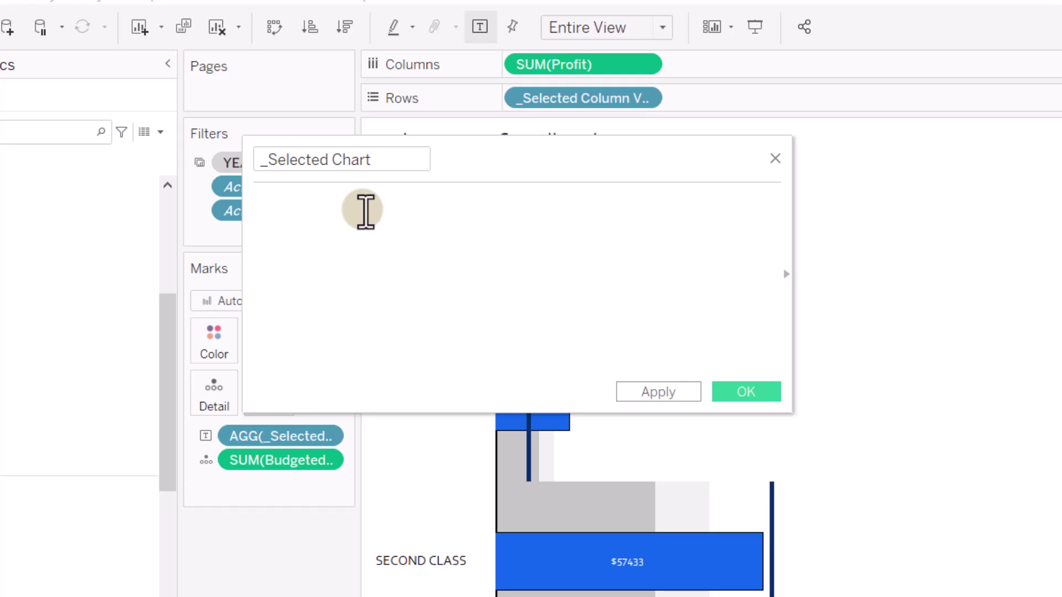
type("[Selec")
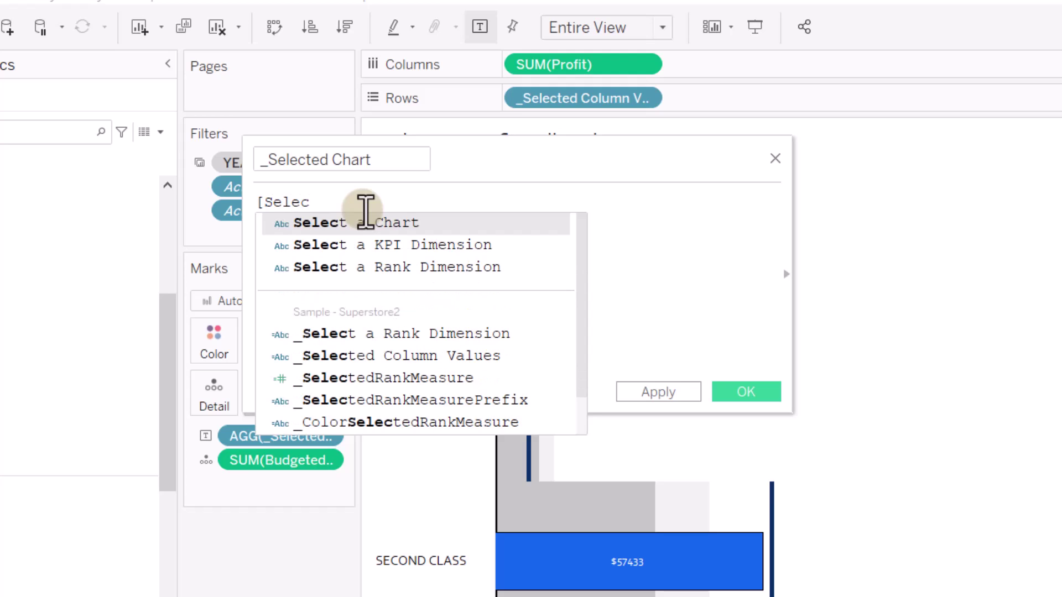
key("Return")
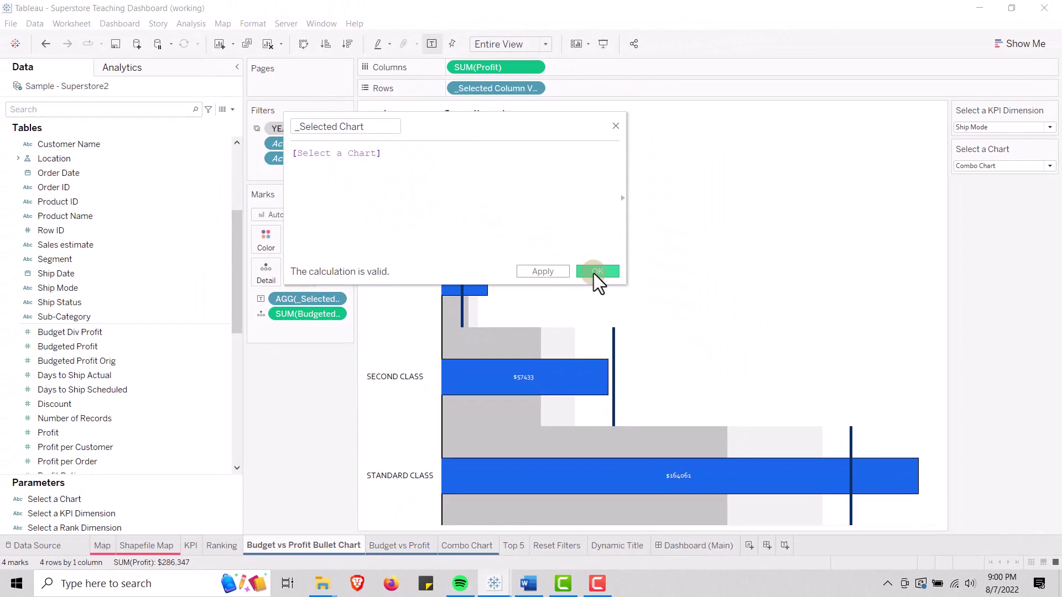
left_click(746, 391)
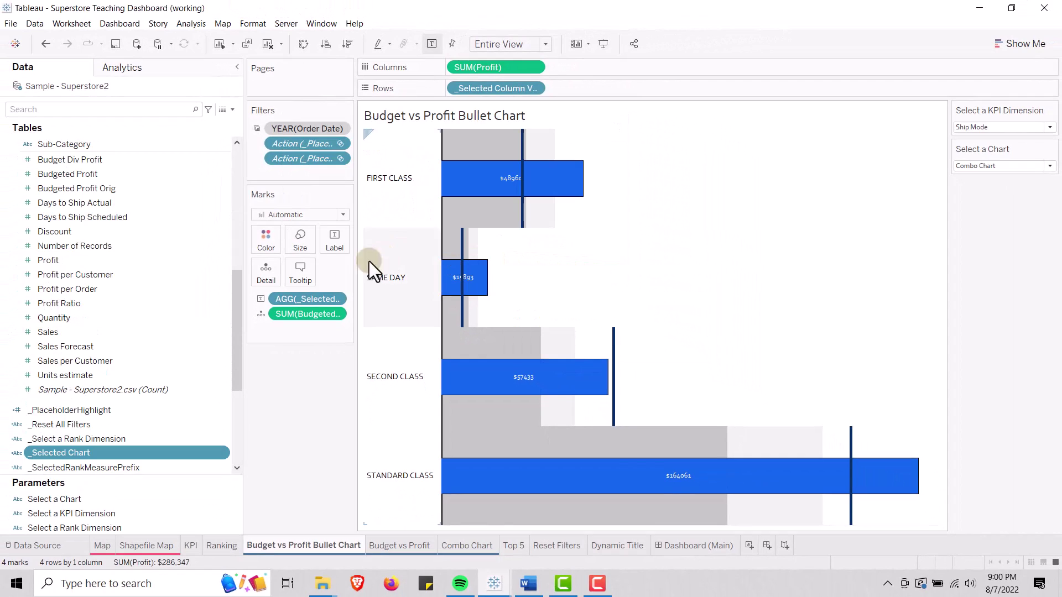
Search the fields for "_selec" and add _Selected Chart as a filter on the bullet chart worksheet, using a custom value list.
scroll(91, 451, "down", 1)
scroll(91, 451, "down", 5)
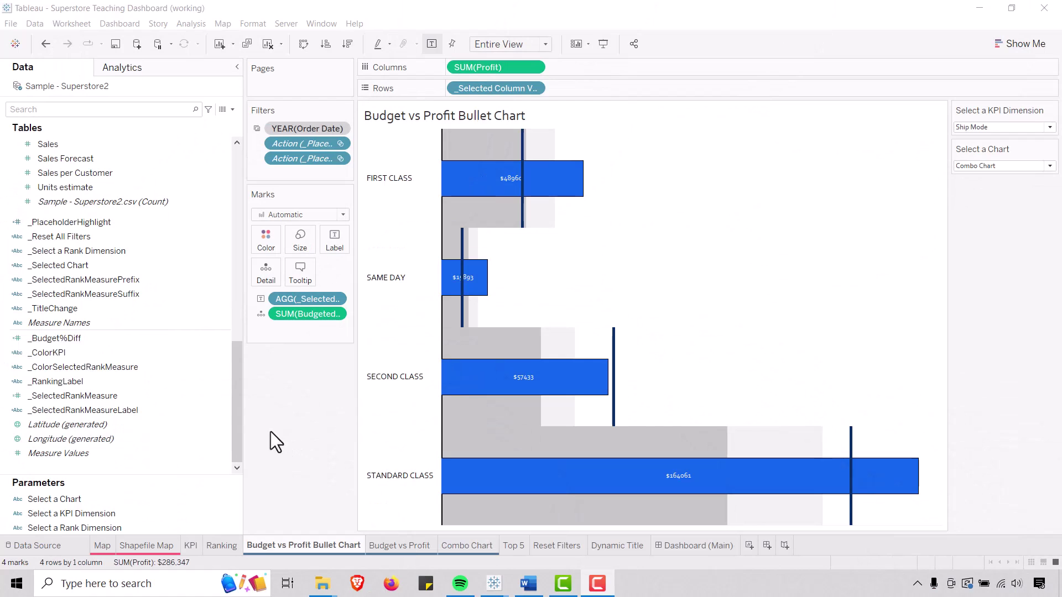
left_click(73, 109)
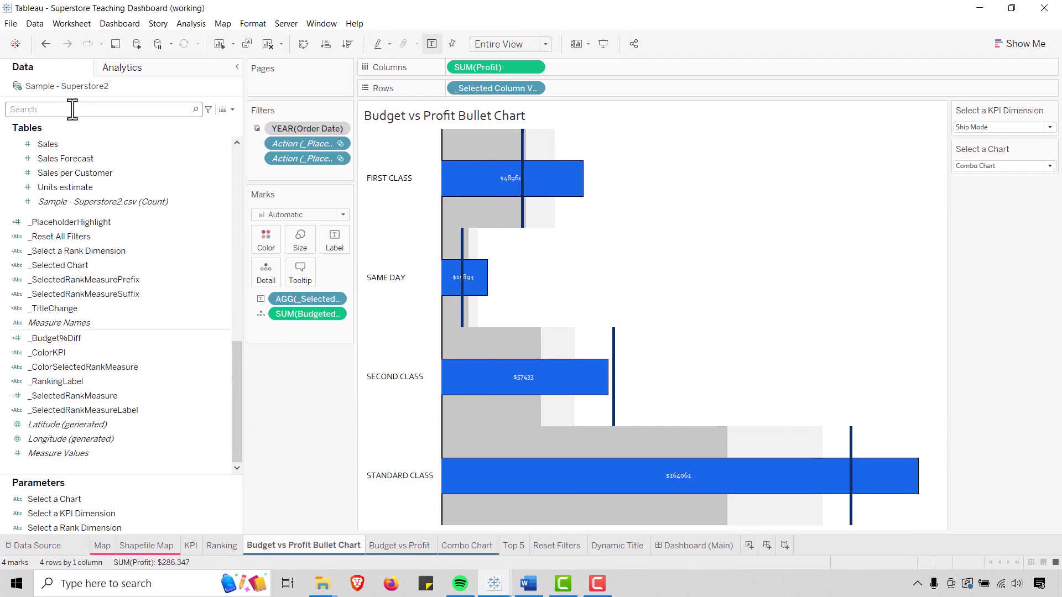
type("_selec")
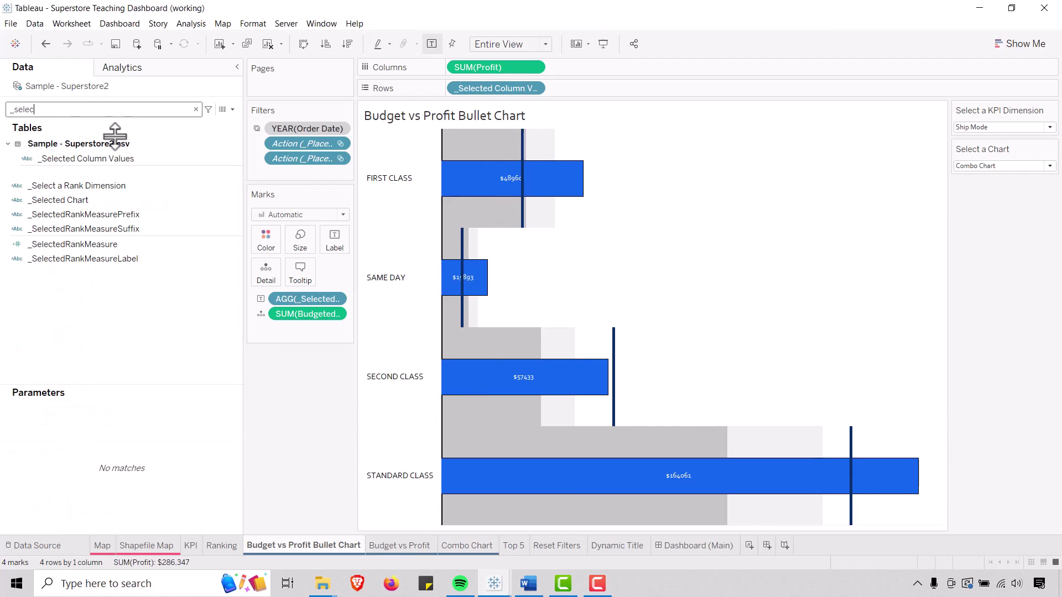
left_click_drag(53, 200, 286, 171)
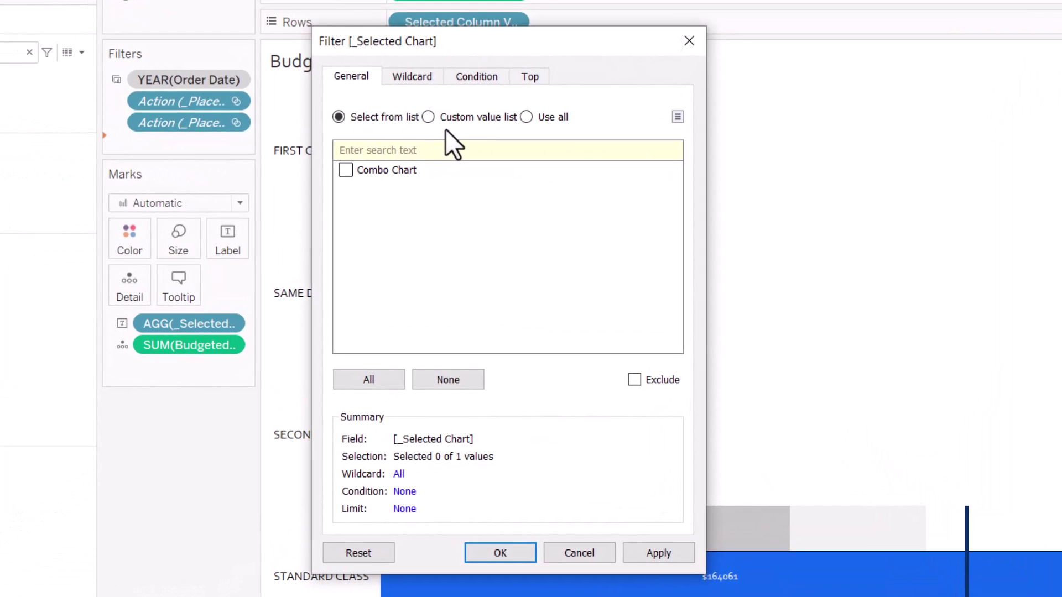
left_click(426, 115)
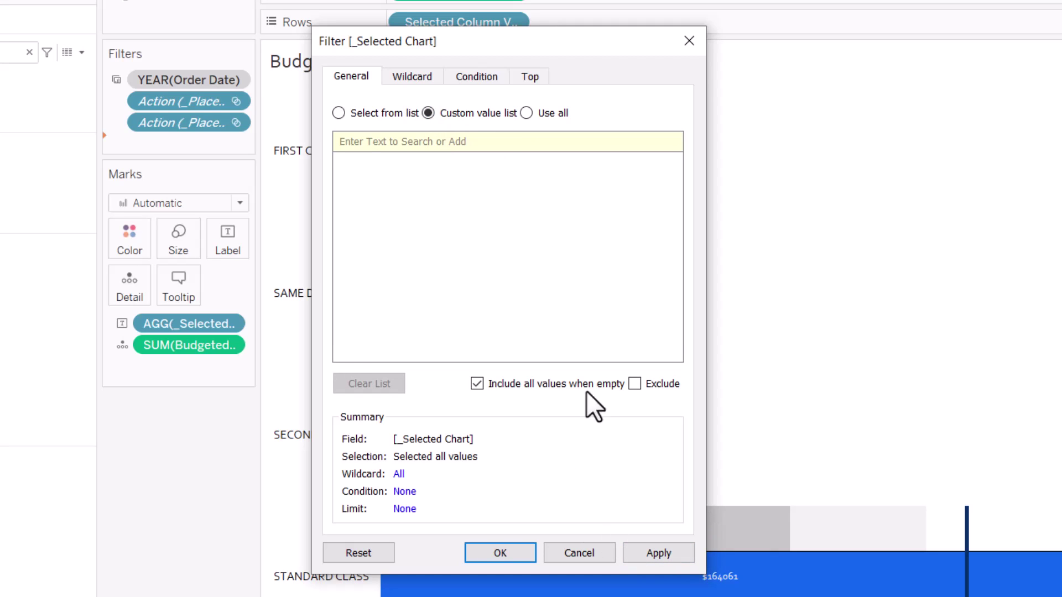
Add the values Bullet Chart and All to the filter's custom list and apply the filter.
left_click(354, 142)
type("B")
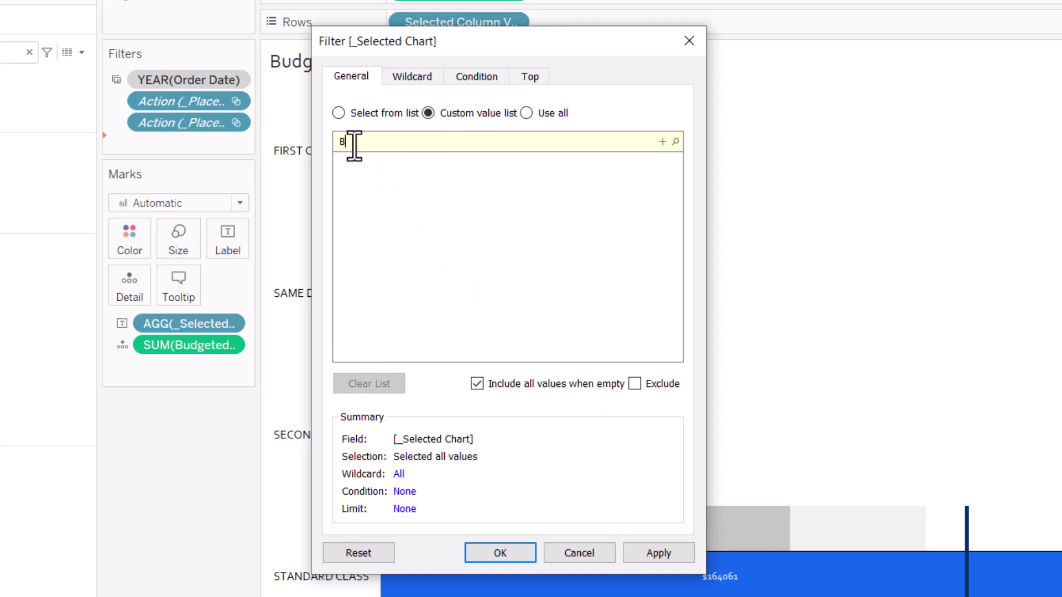
type("ullet Chart")
left_click(662, 141)
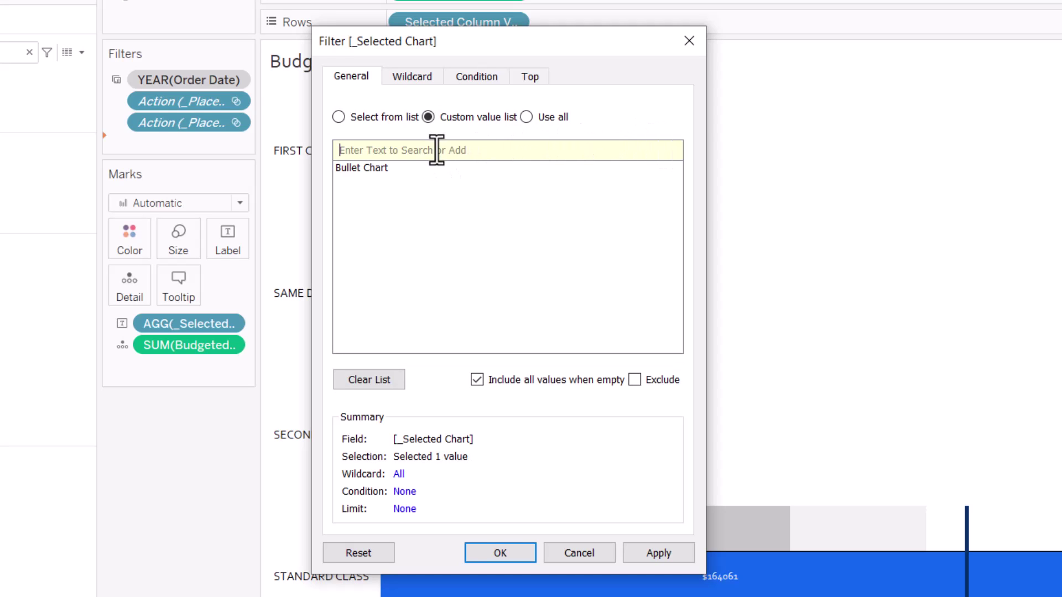
type("All")
left_click(662, 149)
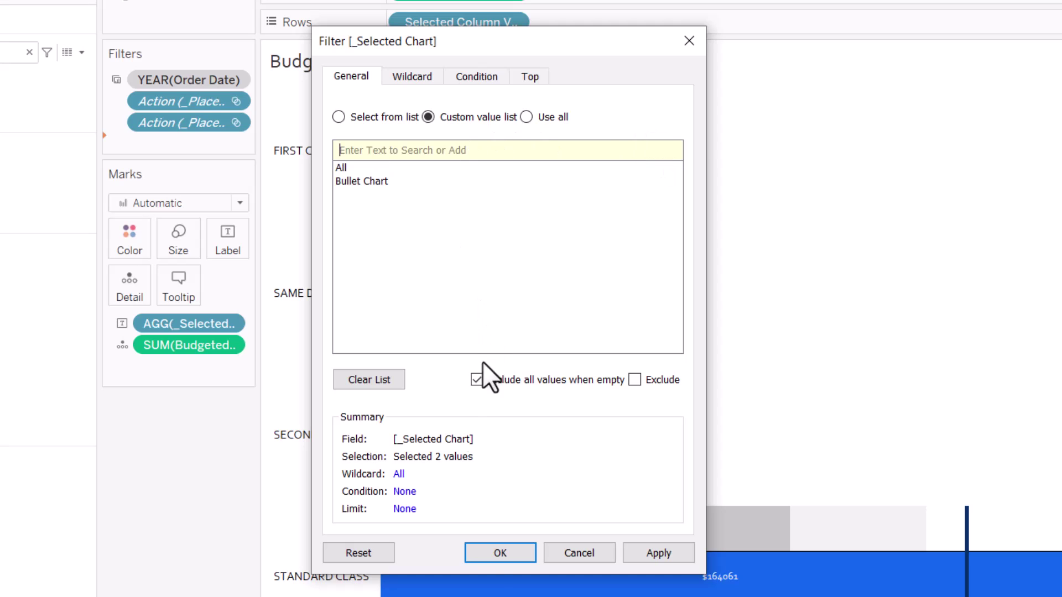
left_click(497, 553)
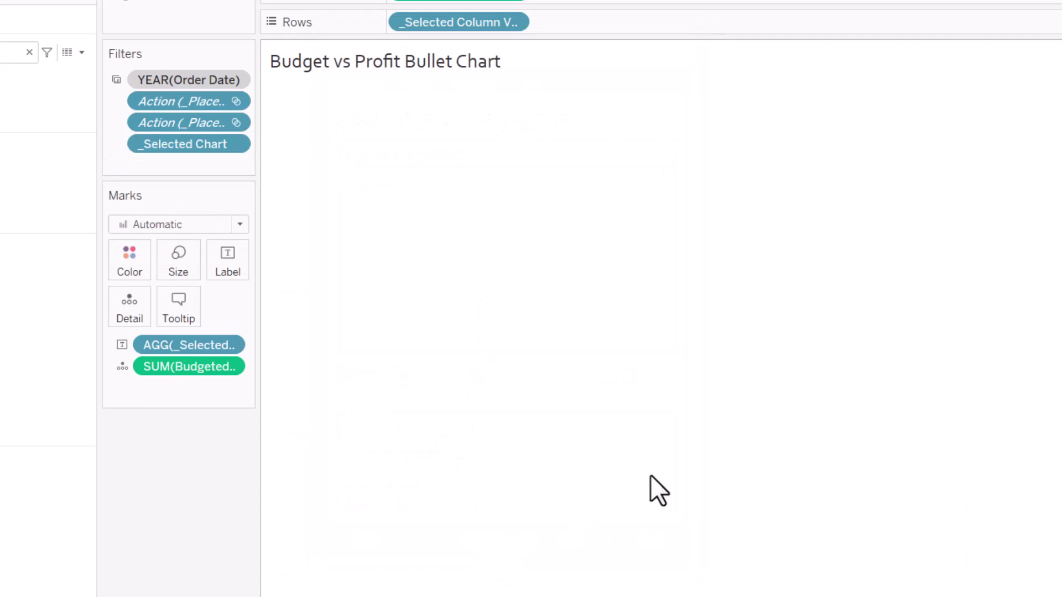
Show the _Selected Chart filter on the worksheet and set the Select a Chart parameter to Bullet Chart.
right_click(187, 147)
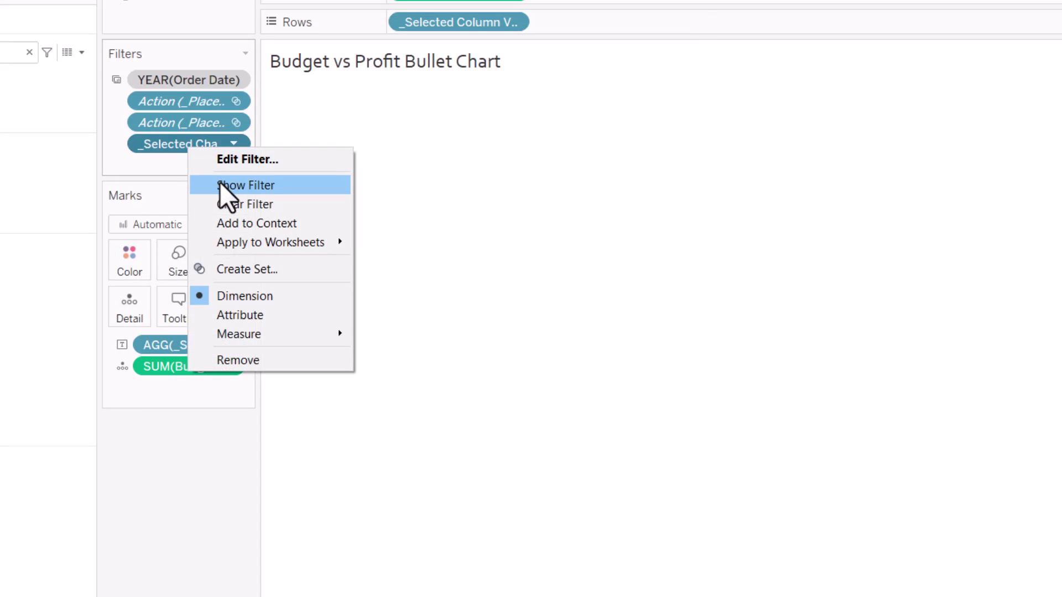
left_click(224, 183)
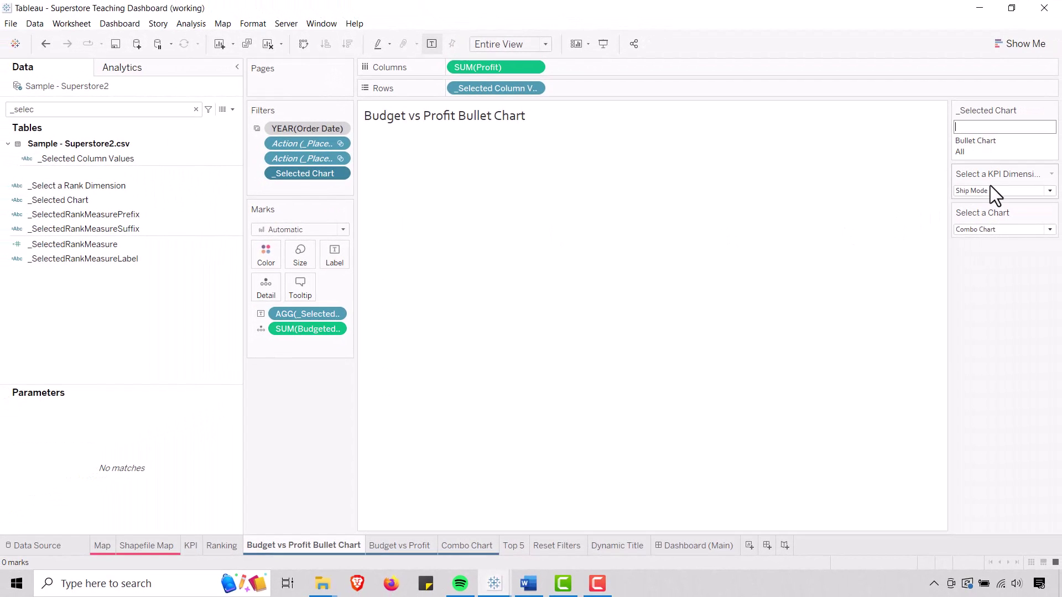
left_click(1049, 229)
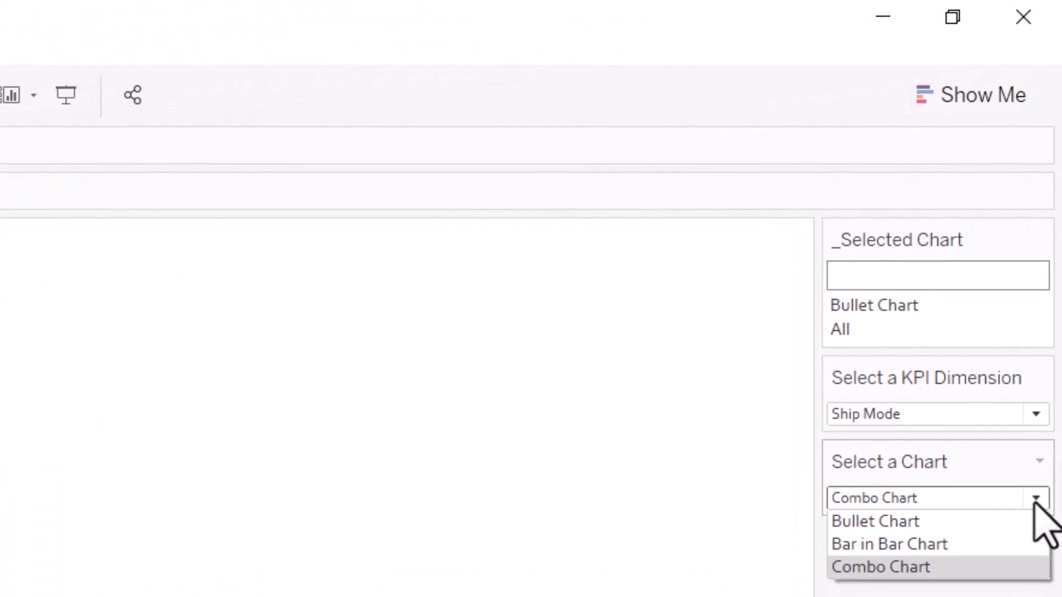
left_click(963, 521)
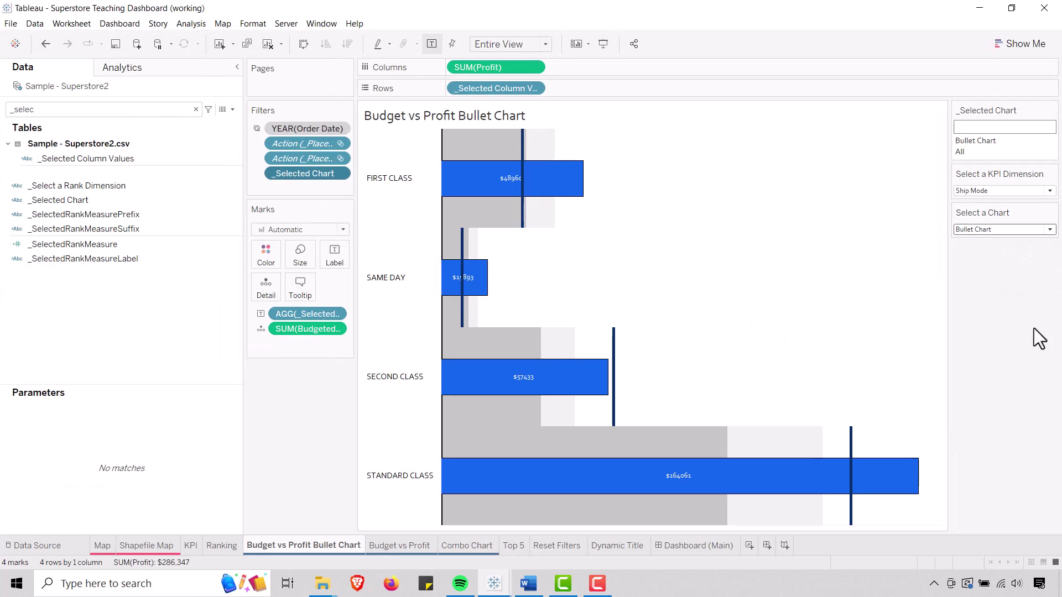
Check the bullet chart's filter by switching the chart selection to Bar in Bar Chart, Combo Chart and back to Bullet Chart.
left_click(1012, 229)
left_click(1004, 251)
left_click(988, 230)
left_click(987, 261)
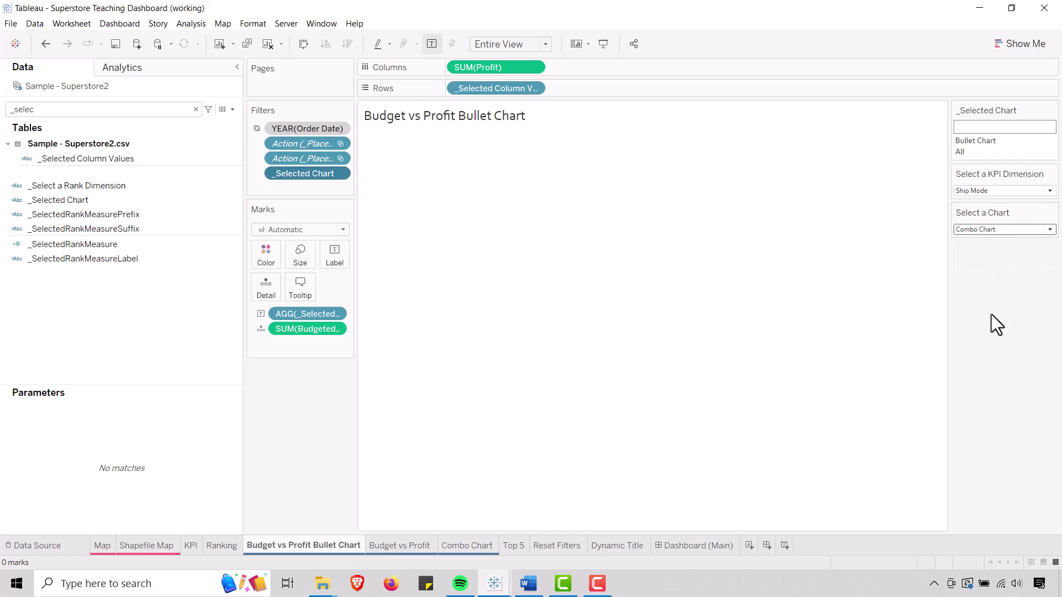
left_click(981, 230)
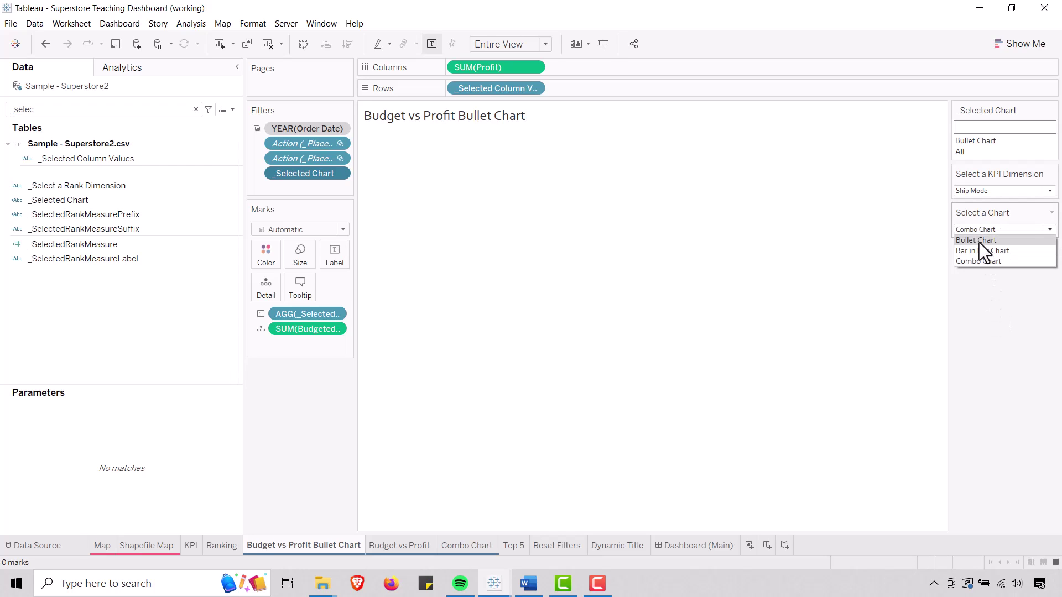
left_click(979, 241)
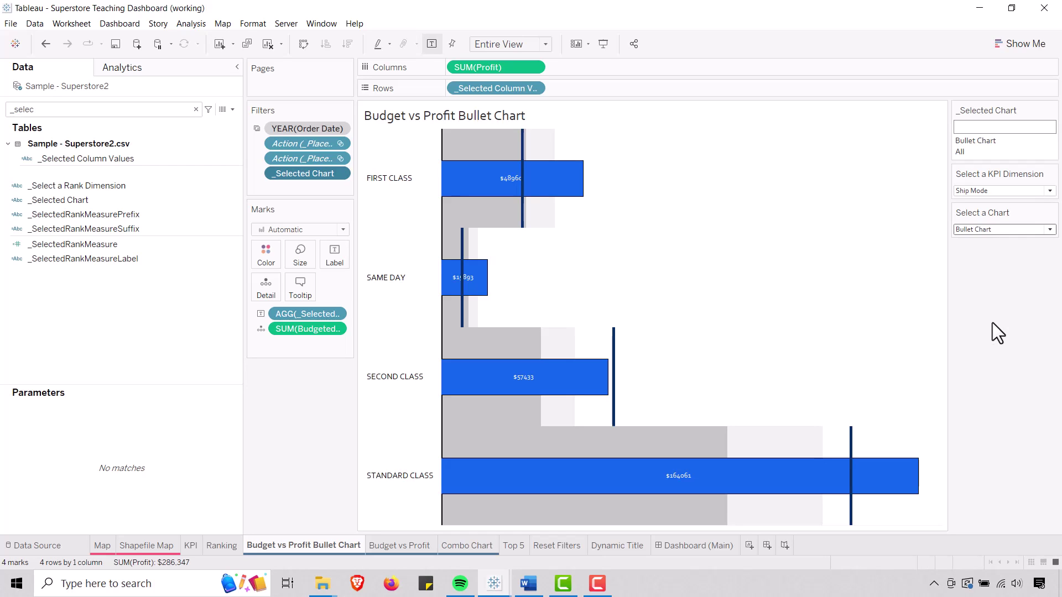
On the Budget vs Profit worksheet, add _Selected Chart as a filter using a custom value list.
left_click(390, 547)
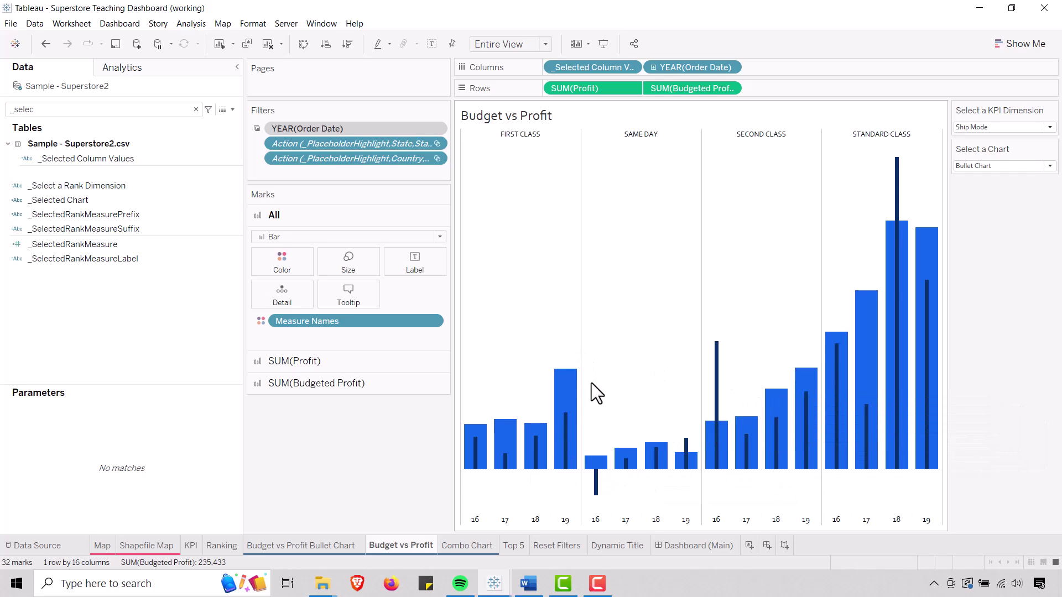
mouse_move(568, 430)
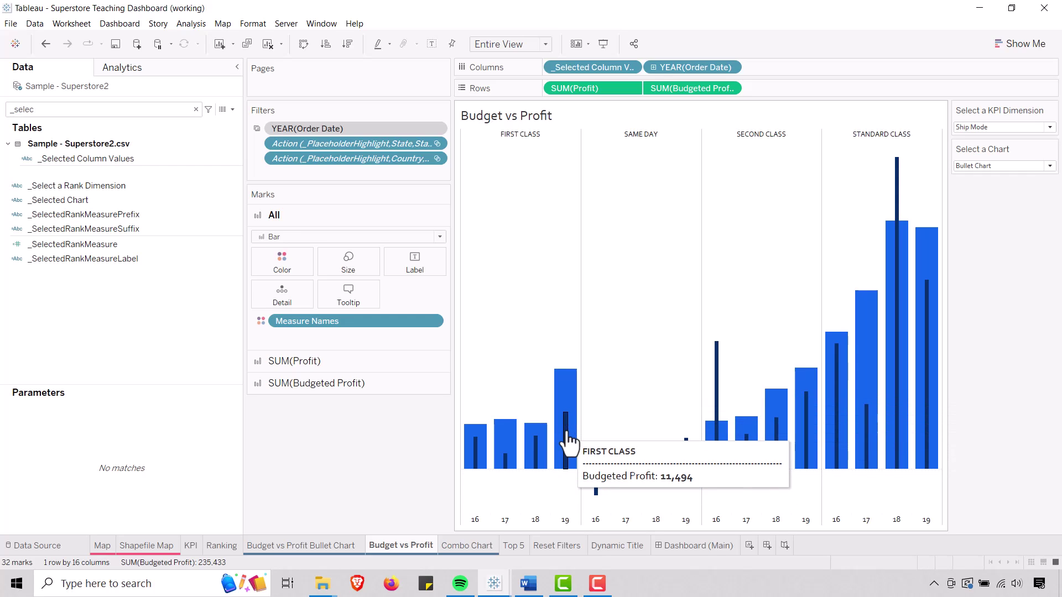
mouse_move(717, 394)
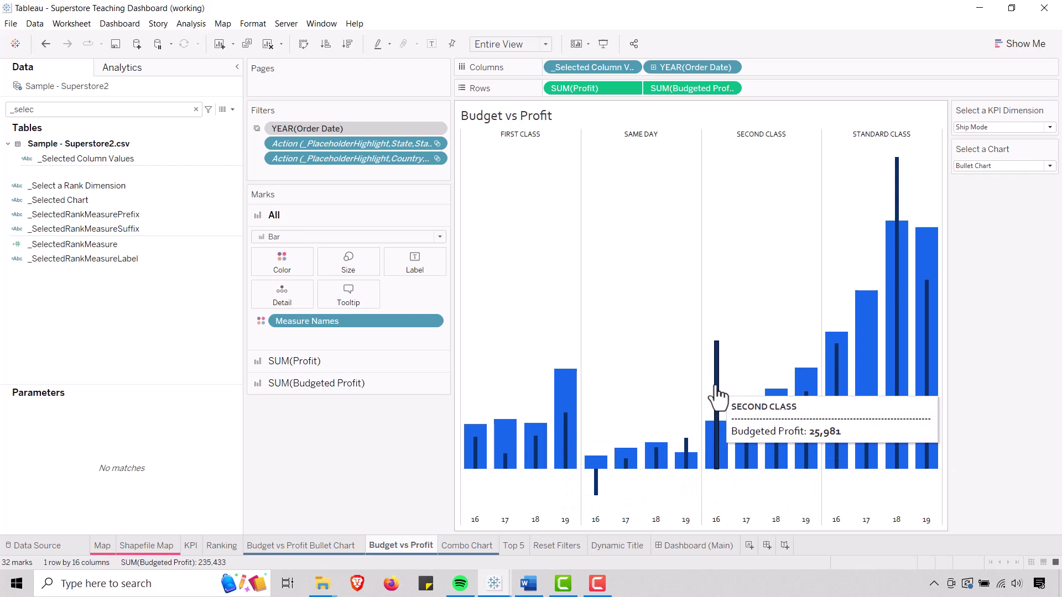
mouse_move(710, 452)
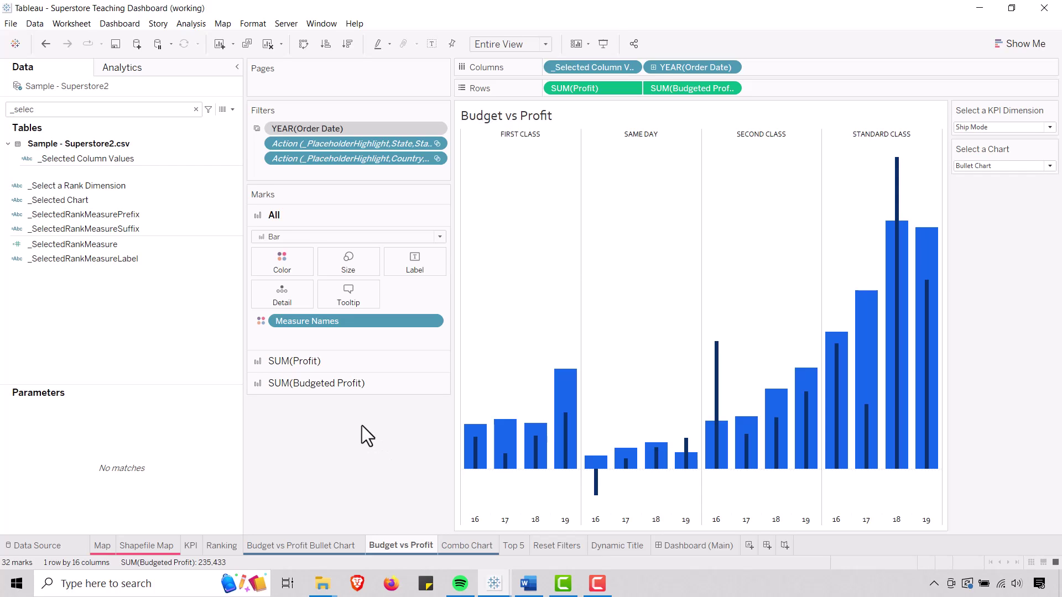
left_click(116, 198)
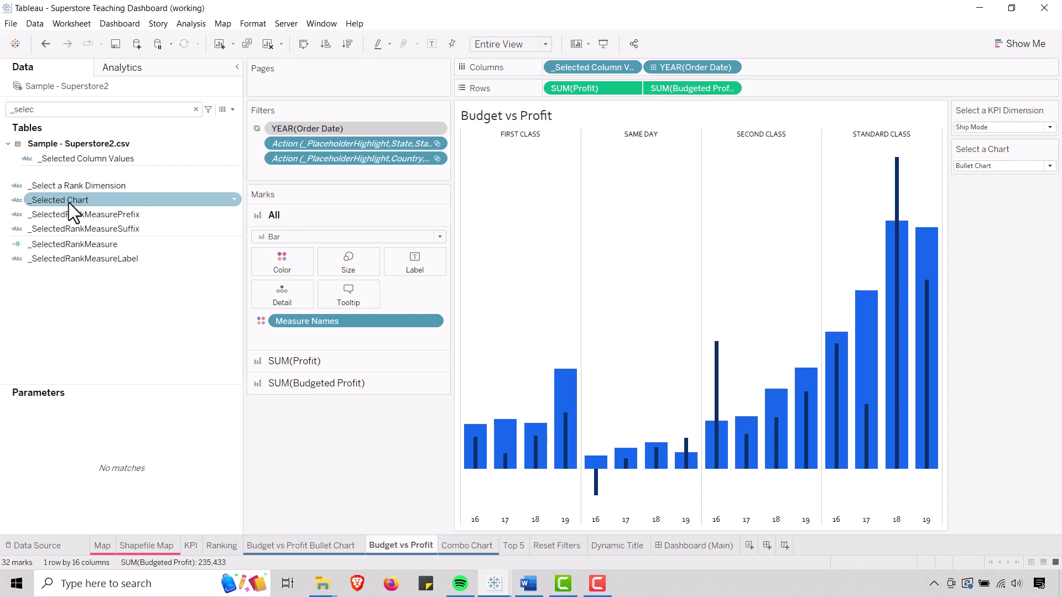
left_click_drag(64, 202, 294, 173)
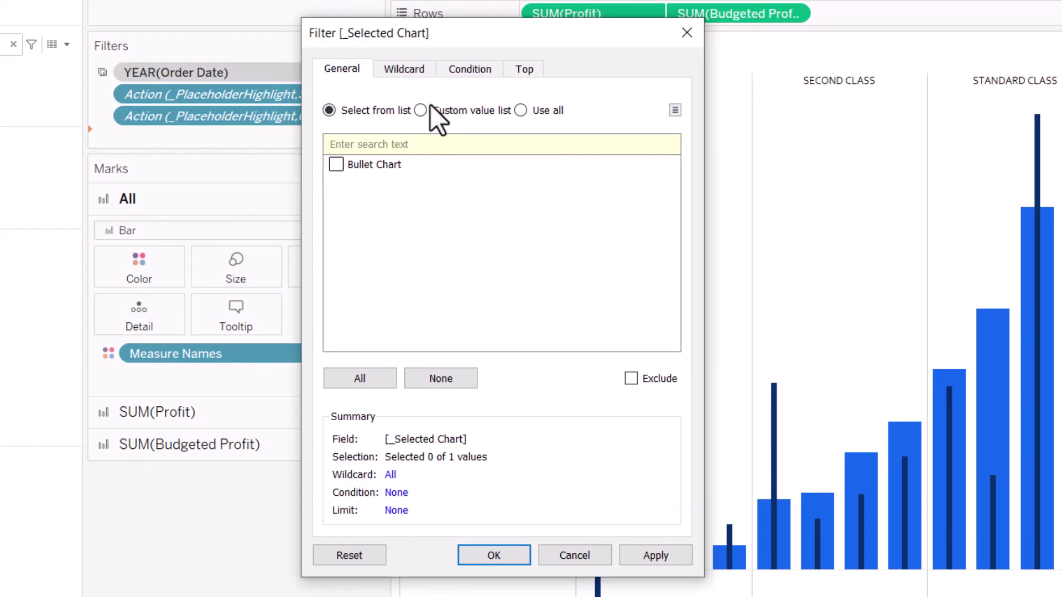
left_click(420, 111)
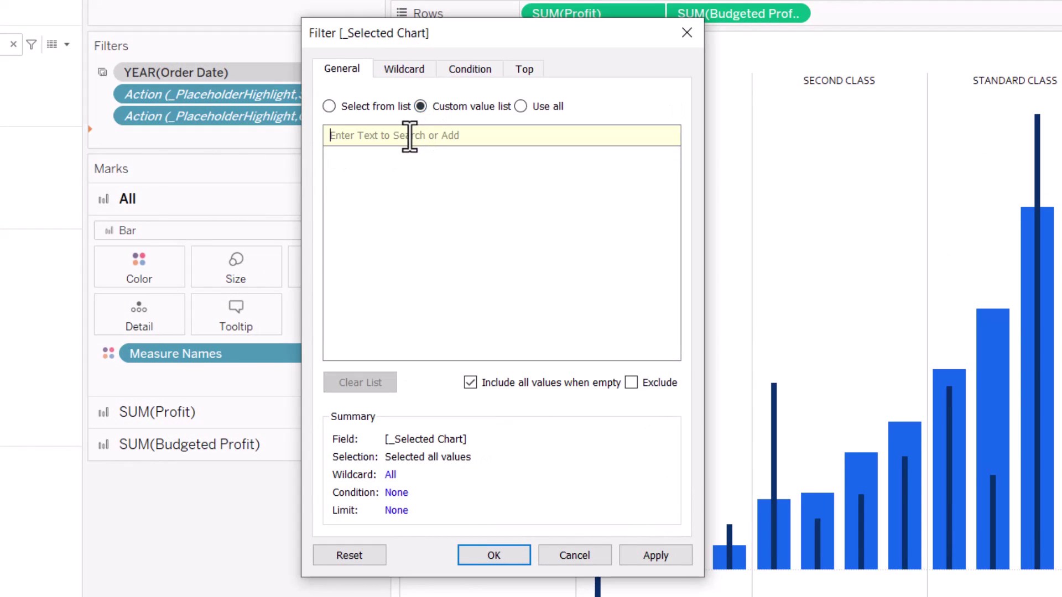
Enter Bar in Bar Chart and All as the custom values of the Budget vs Profit filter and apply it.
type("Bar")
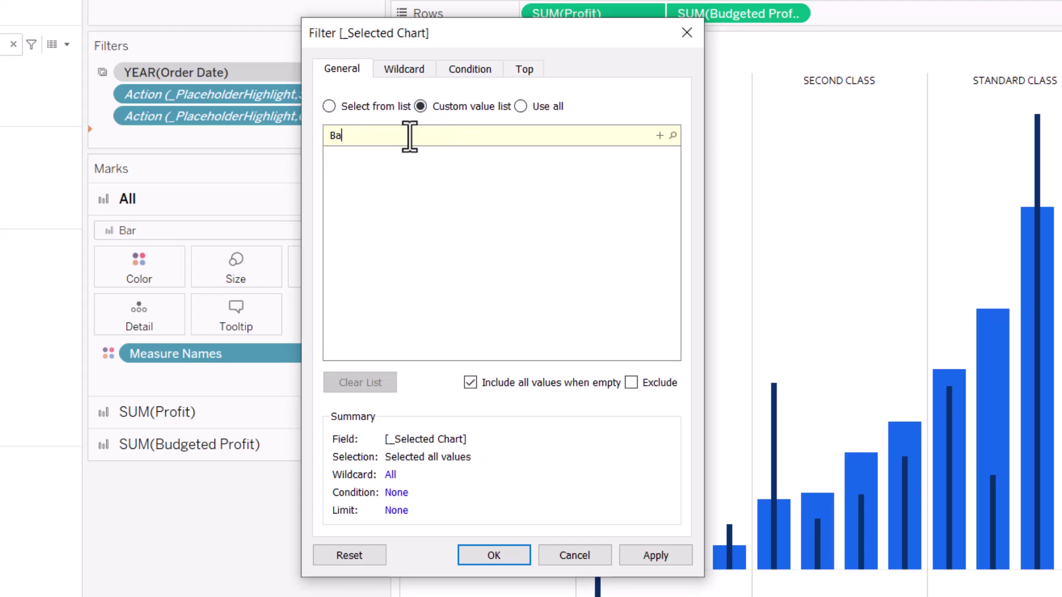
type(" in Bar Chart")
left_click(659, 136)
type("All")
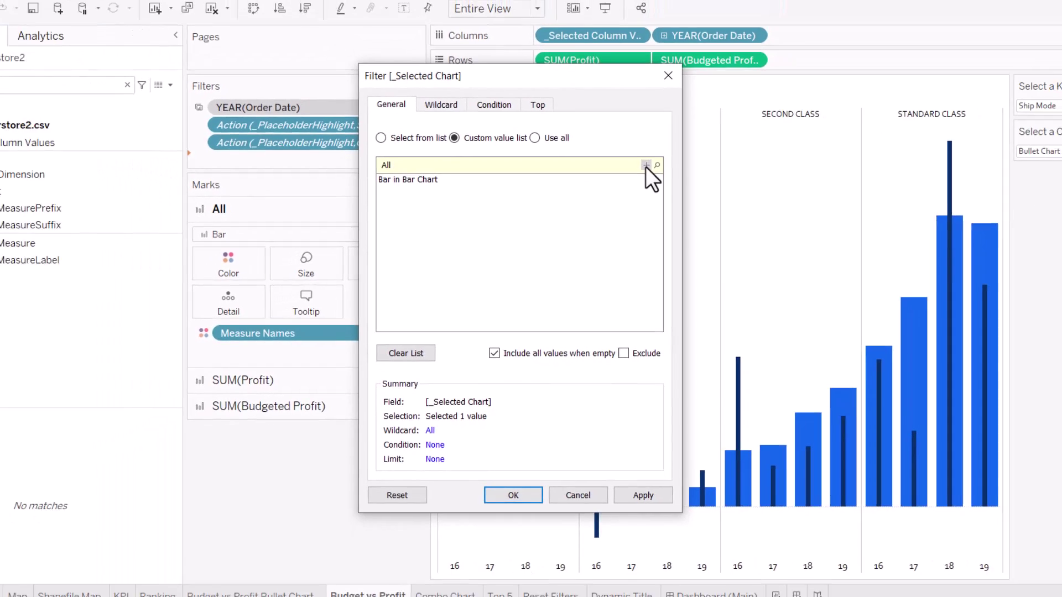
left_click(660, 144)
left_click(514, 457)
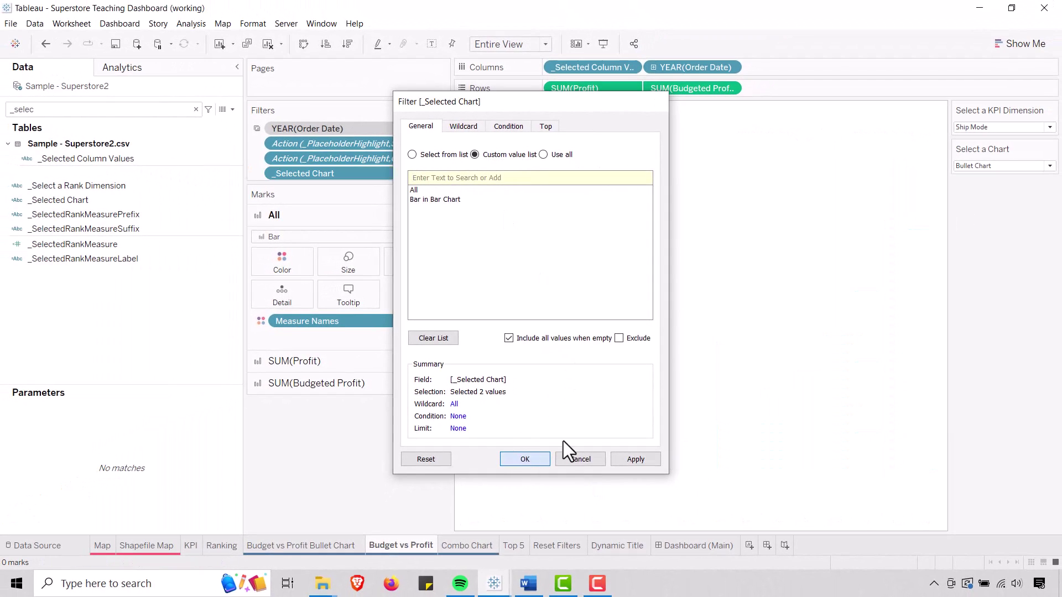
Test the Budget vs Profit filter by cycling the chart selection through Bar in Bar, Bullet and Combo Chart, ending on Bar in Bar Chart.
left_click(1050, 166)
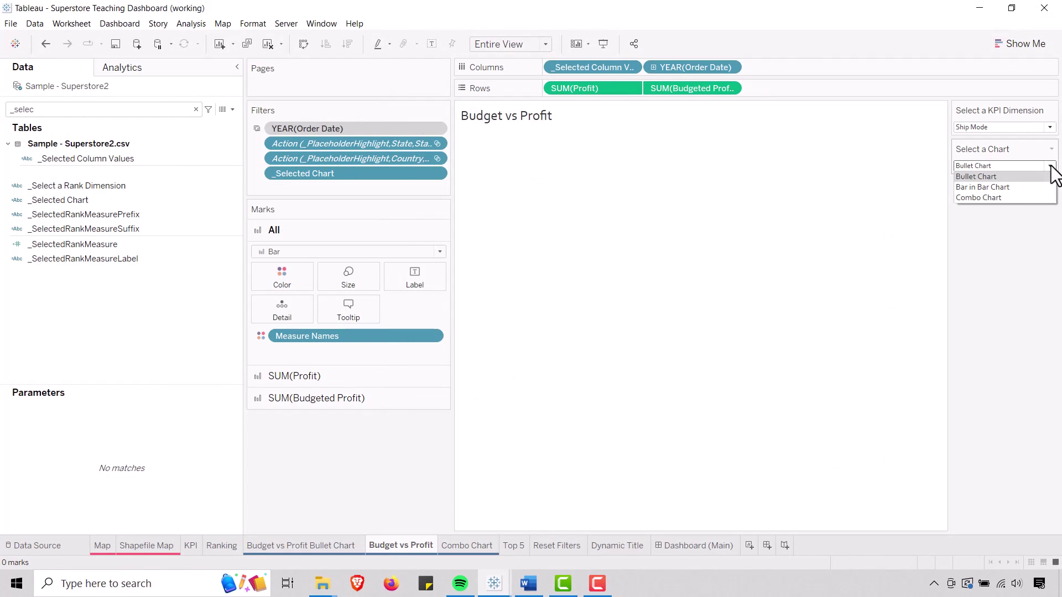
left_click(1018, 187)
left_click(1050, 166)
left_click(1039, 175)
left_click(1049, 167)
left_click(1032, 197)
left_click(1049, 167)
left_click(1019, 184)
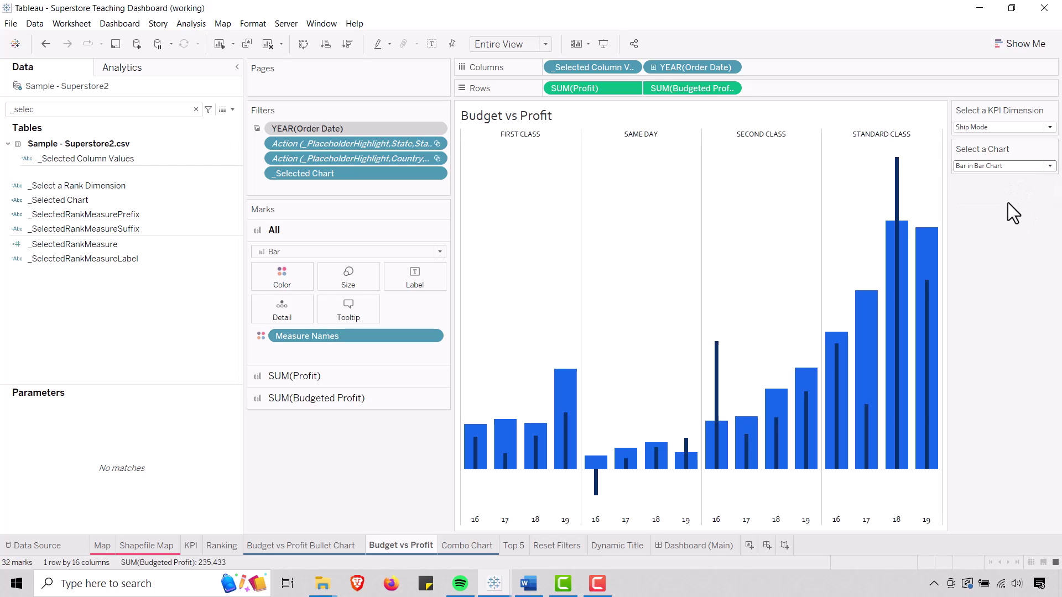
On the Combo Chart worksheet, add _Selected Chart as a filter using a custom value list.
left_click(469, 547)
left_click_drag(56, 160, 283, 203)
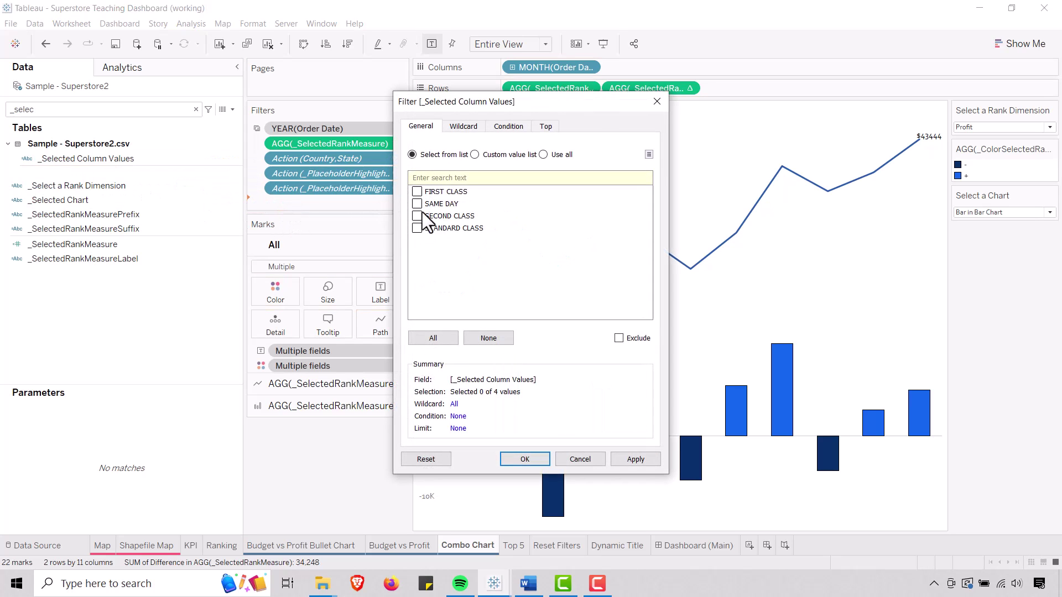
left_click(579, 459)
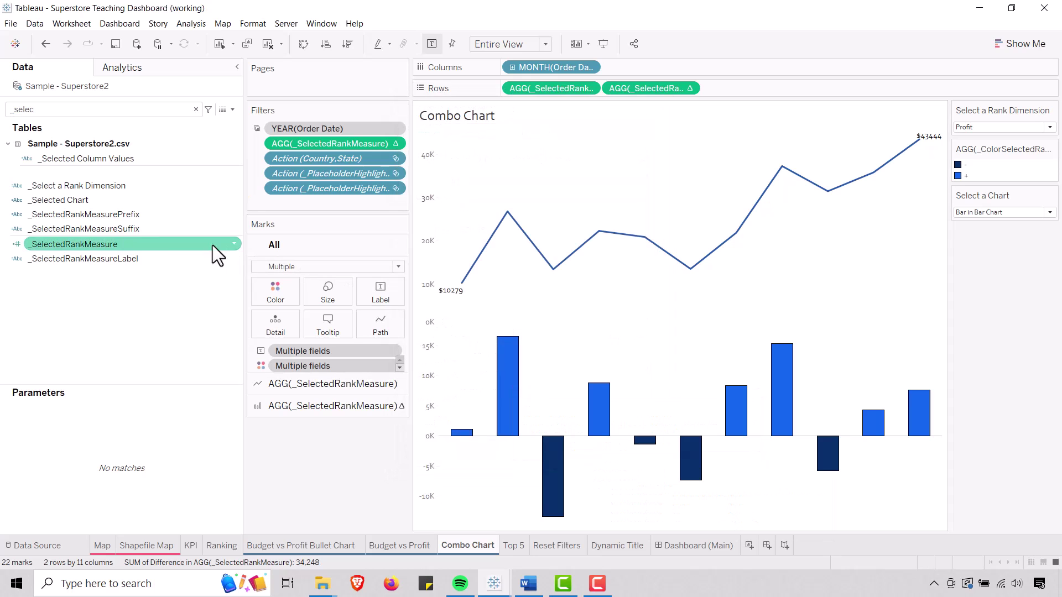
left_click_drag(78, 201, 302, 204)
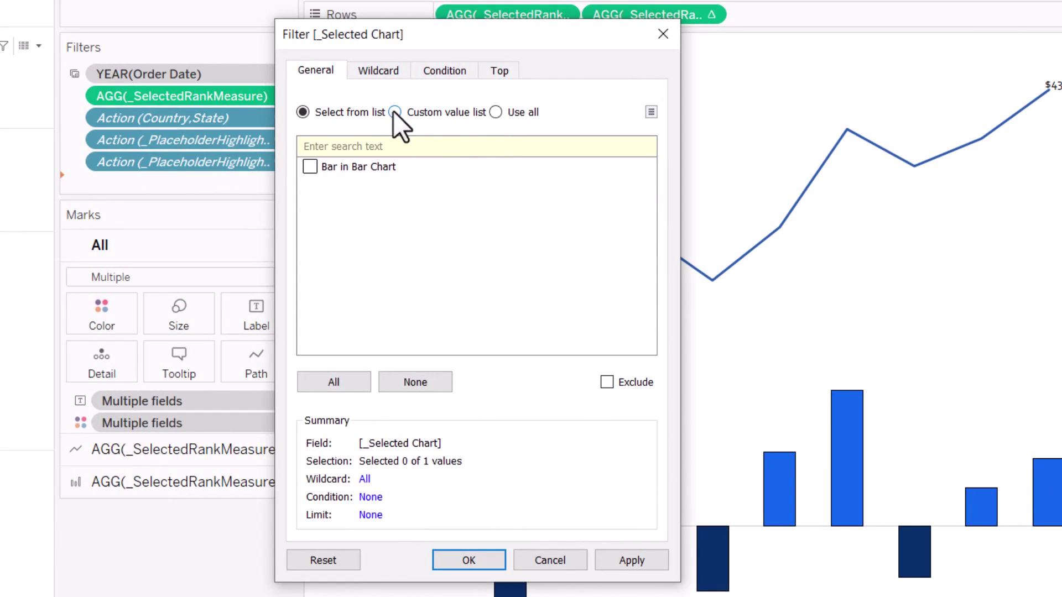
left_click(395, 112)
Enter Combo Chart and All as the custom values of the Combo Chart worksheet's filter and apply it.
left_click(364, 138)
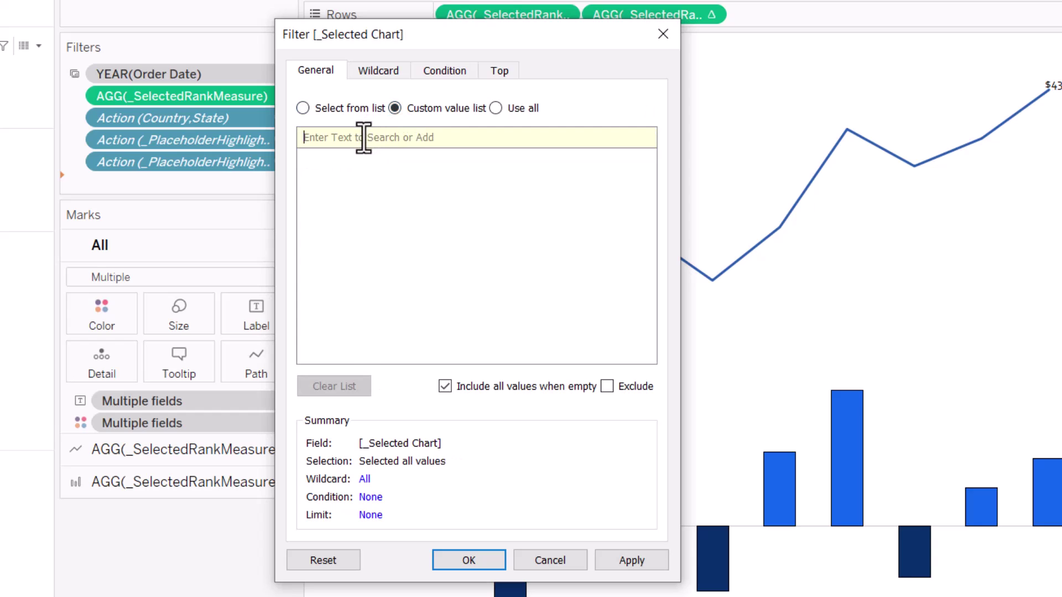
type("Combo")
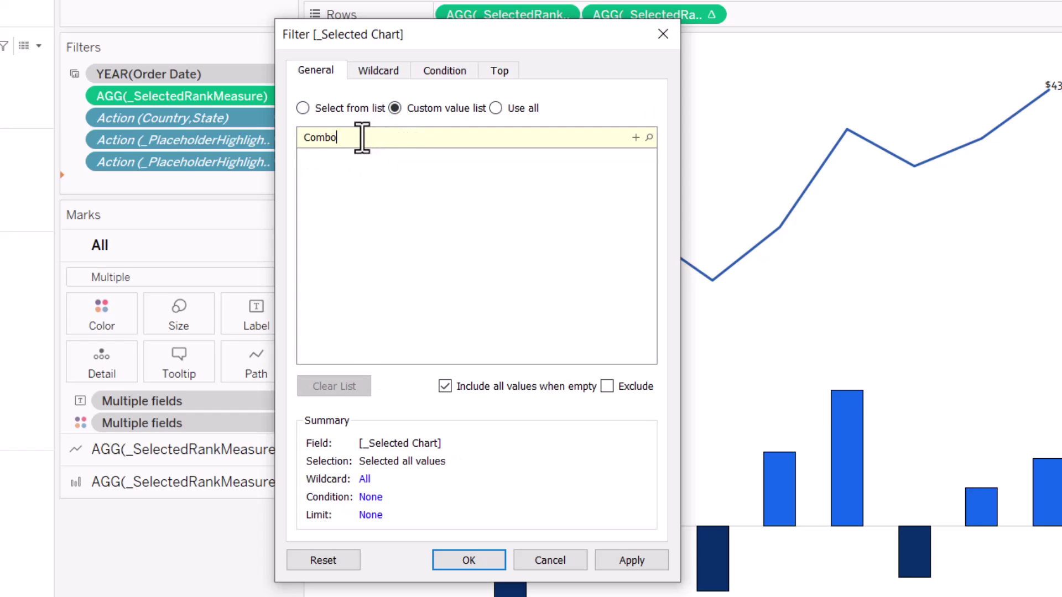
type(" Chart")
left_click(634, 138)
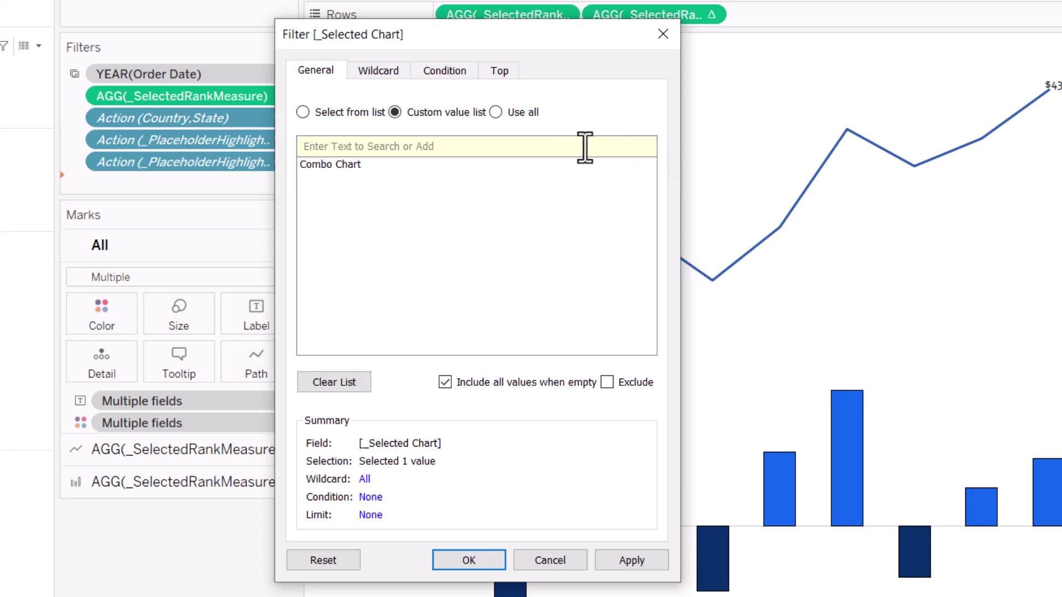
type("All")
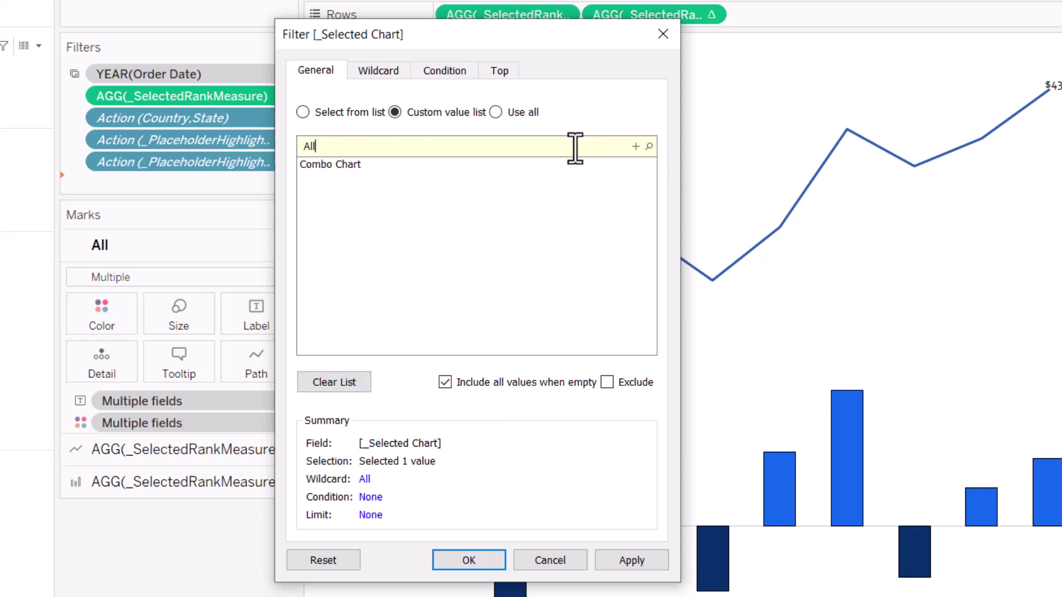
left_click(634, 147)
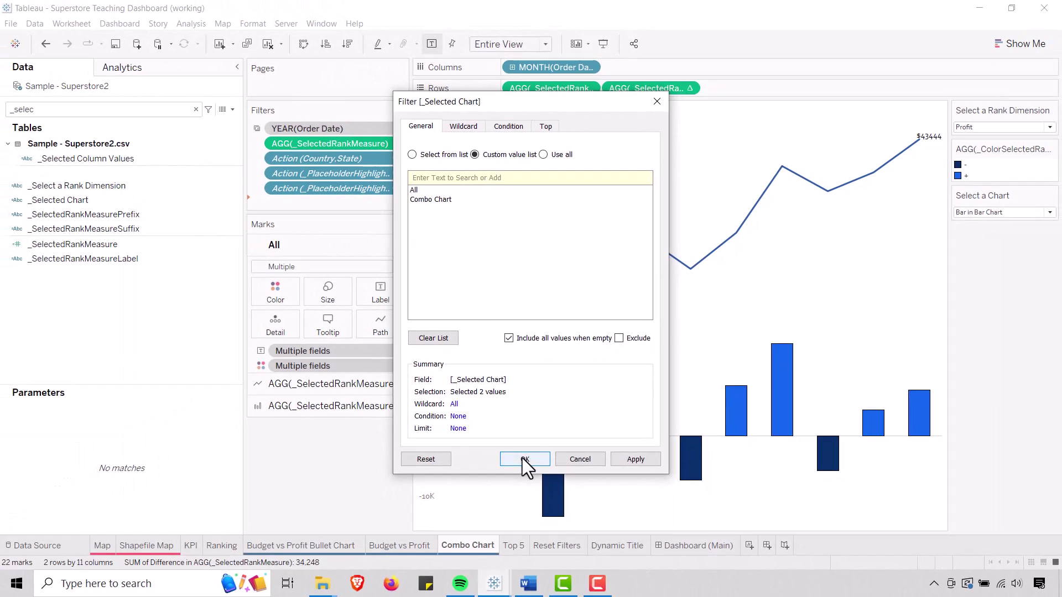
left_click(469, 560)
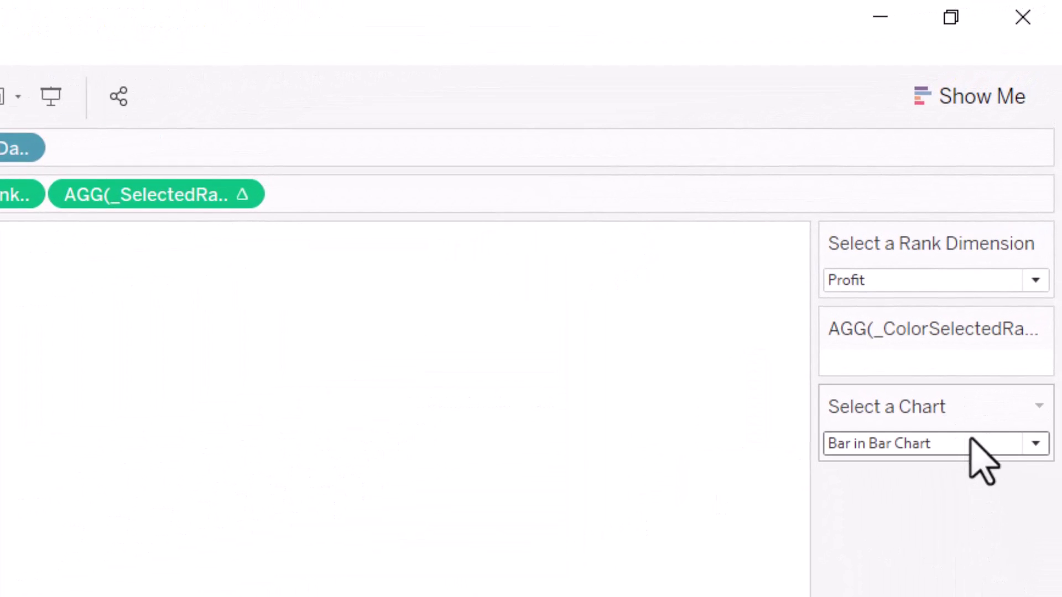
Test the Combo Chart filter by switching the chart selection to Combo Chart, Bar in Bar Chart and Bullet Chart.
left_click(1035, 445)
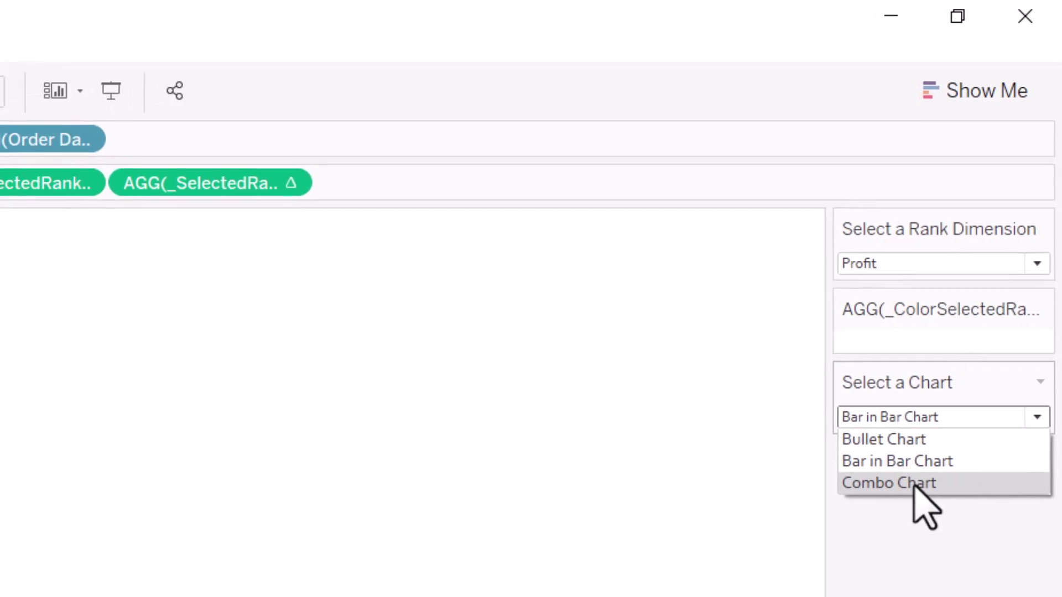
left_click(914, 484)
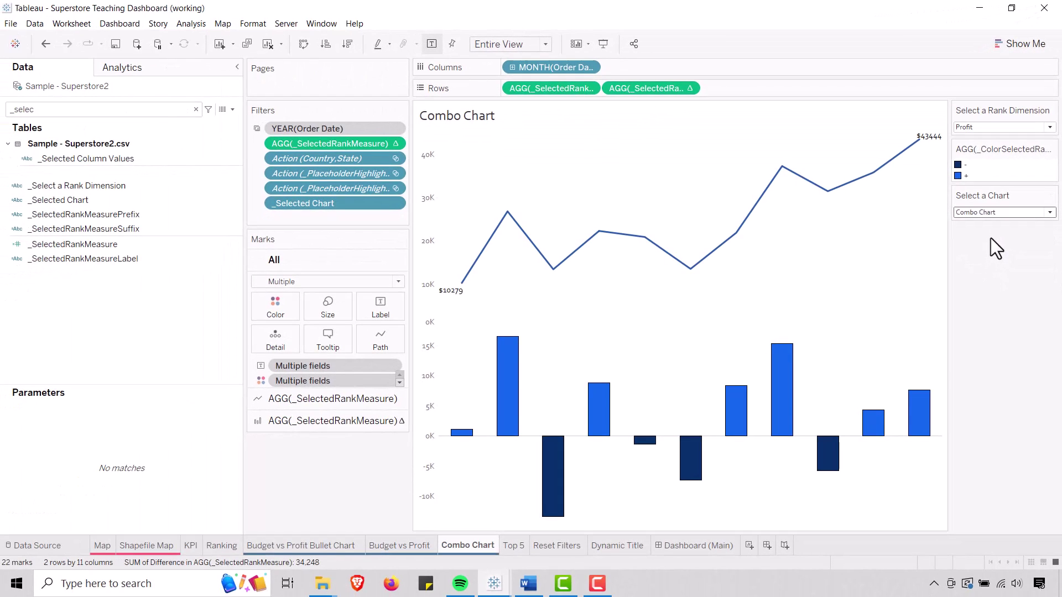
left_click(1049, 214)
left_click(1033, 232)
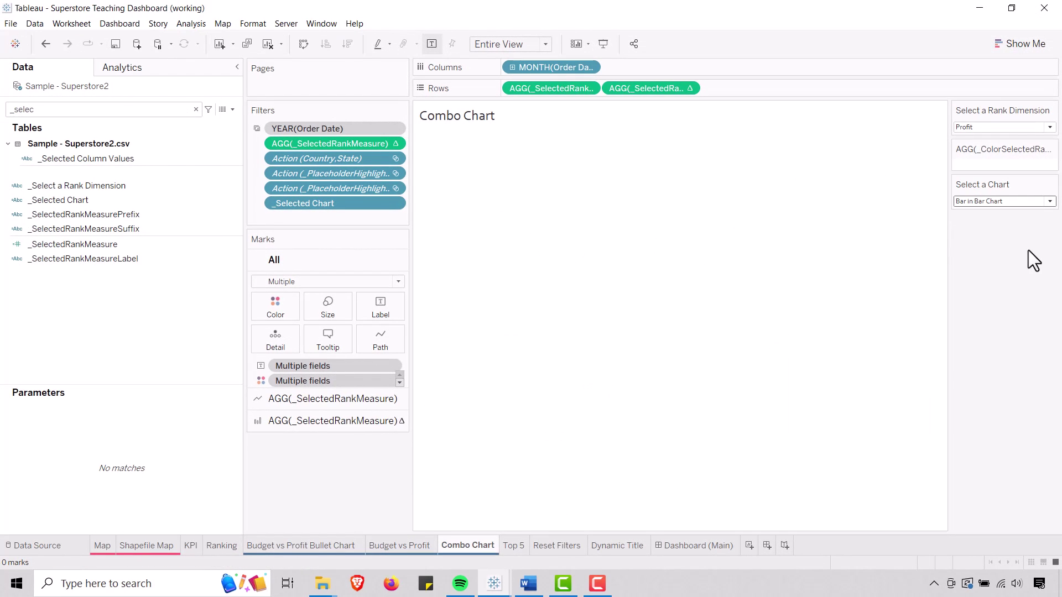
left_click(1048, 202)
left_click(1033, 213)
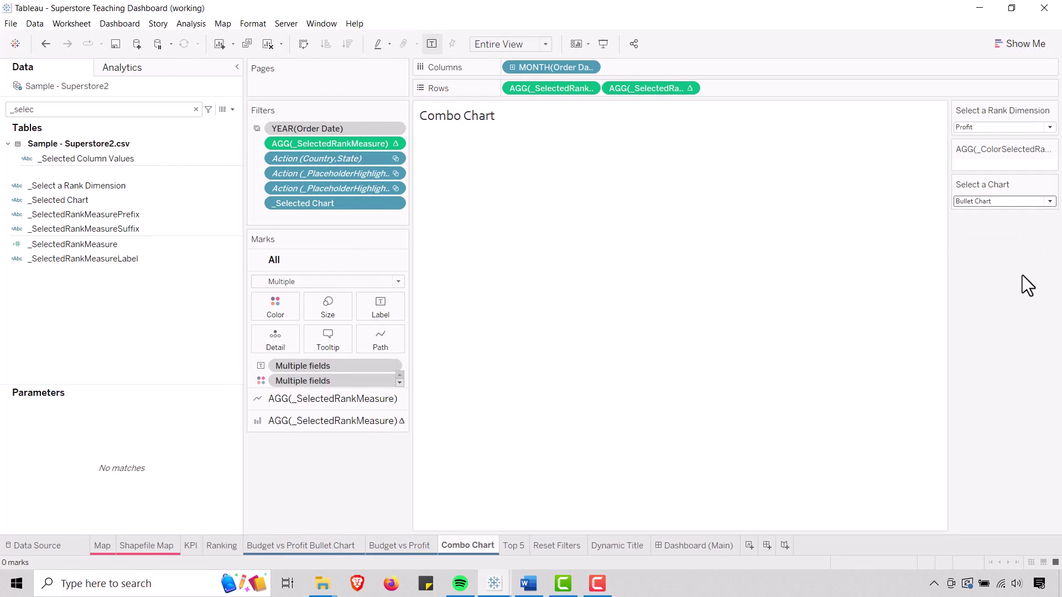
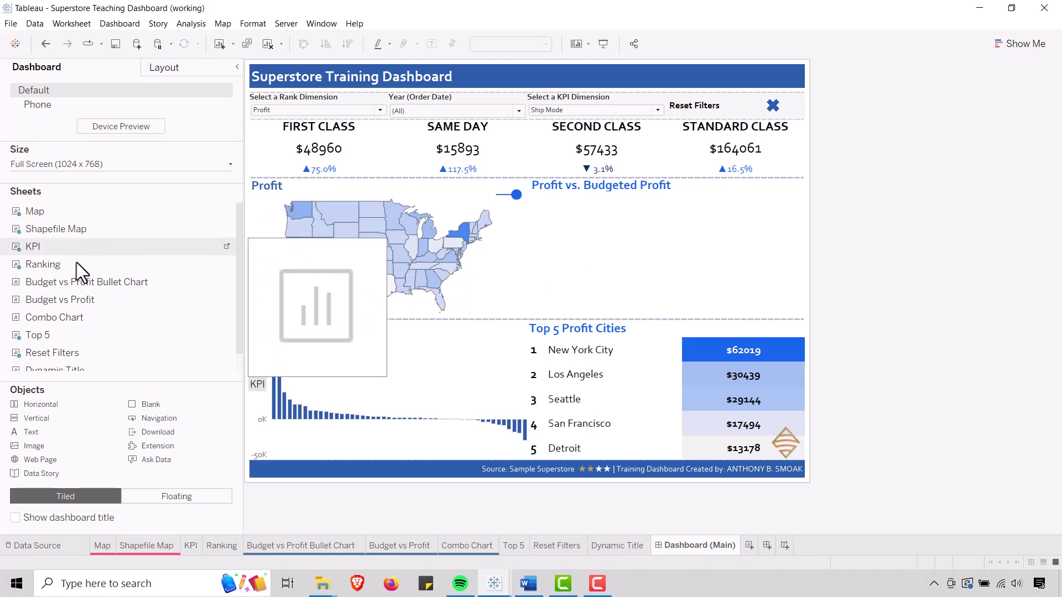
Place the Budget vs Profit Bullet Chart below the dashboard's Profit vs. Budgeted Profit heading, without its own title or the _Selected Chart filter card.
mouse_move(68, 281)
left_click_drag(47, 283, 651, 257)
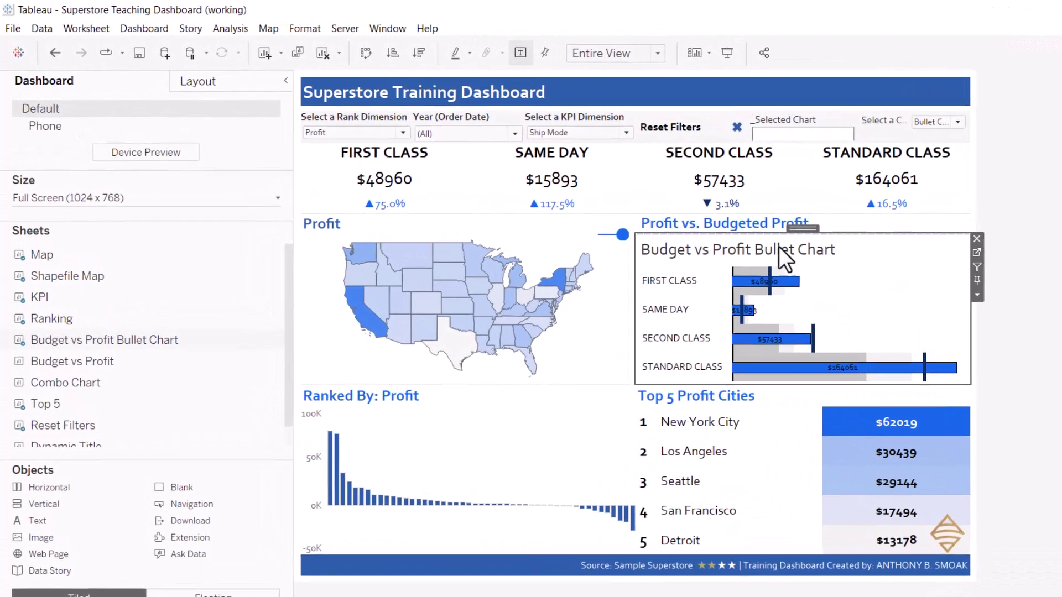
right_click(664, 211)
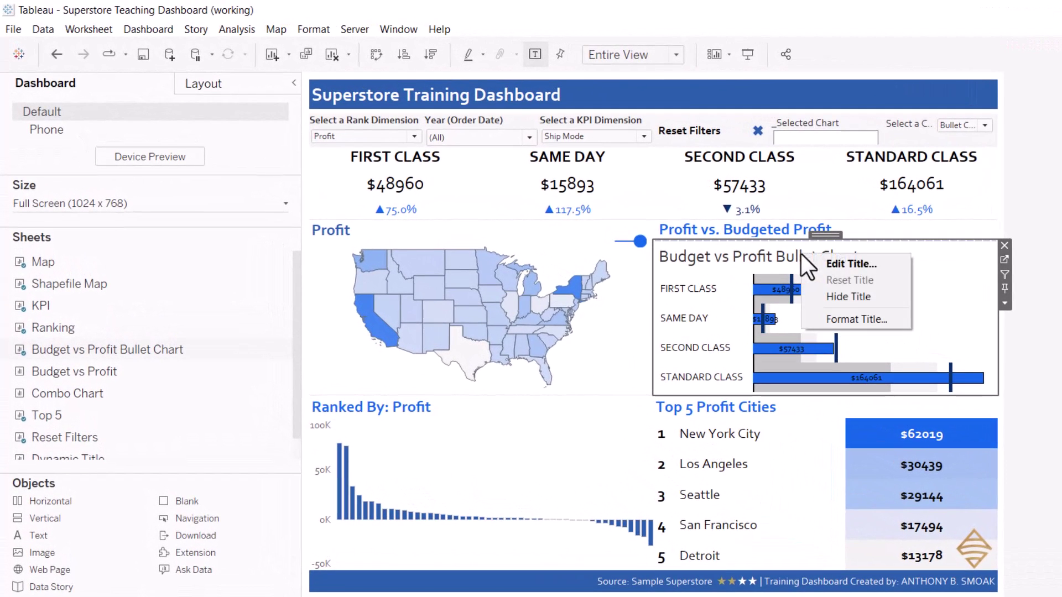
left_click(846, 296)
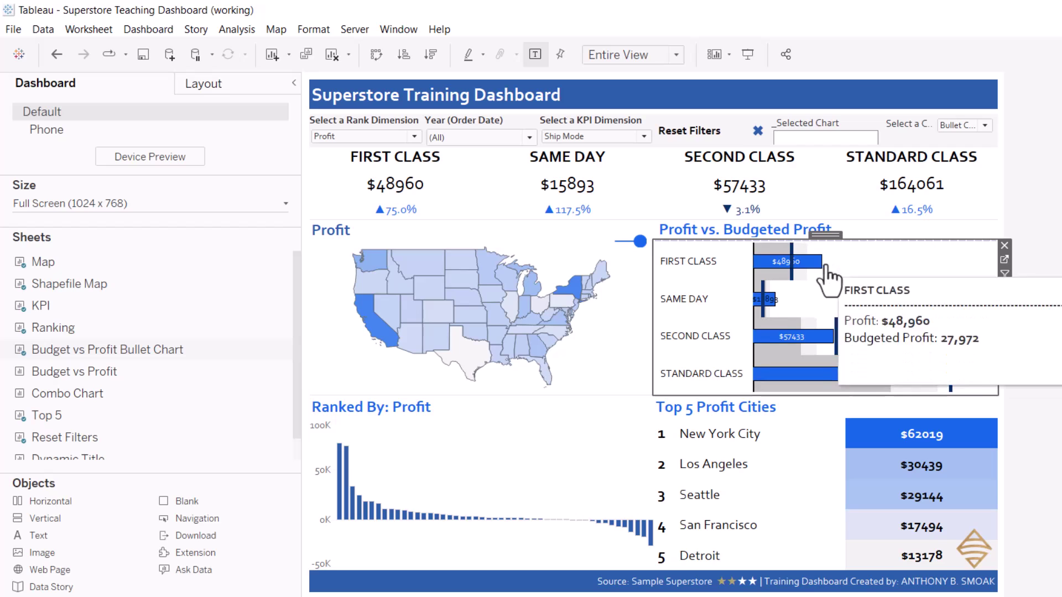
left_click(852, 120)
left_click(888, 118)
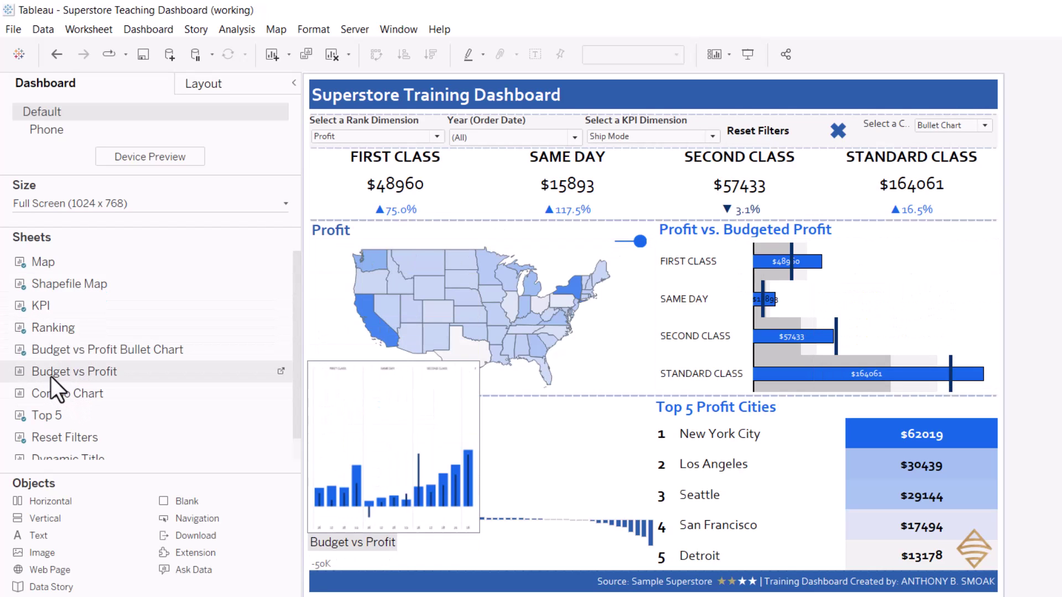
Place the Budget vs Profit sheet beneath the bullet chart with its title hidden, and check its layout size.
left_click_drag(51, 376, 782, 362)
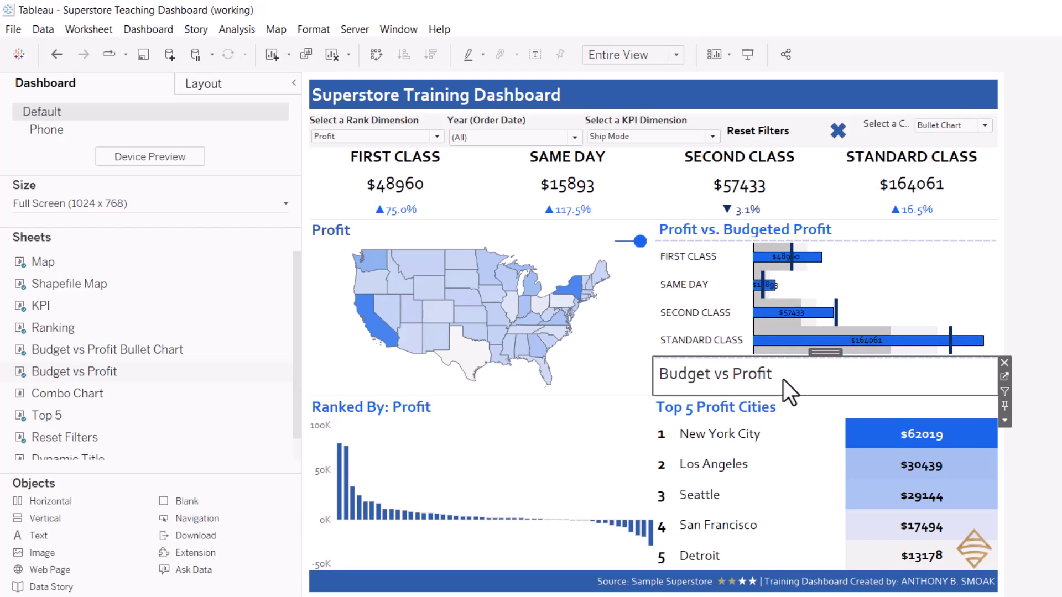
right_click(783, 379)
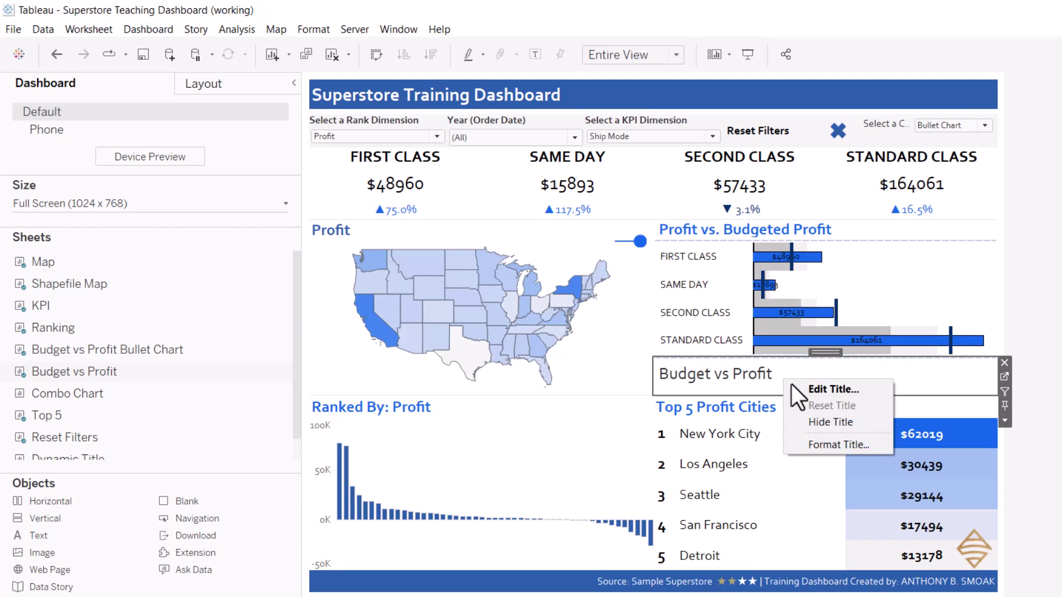
left_click(812, 422)
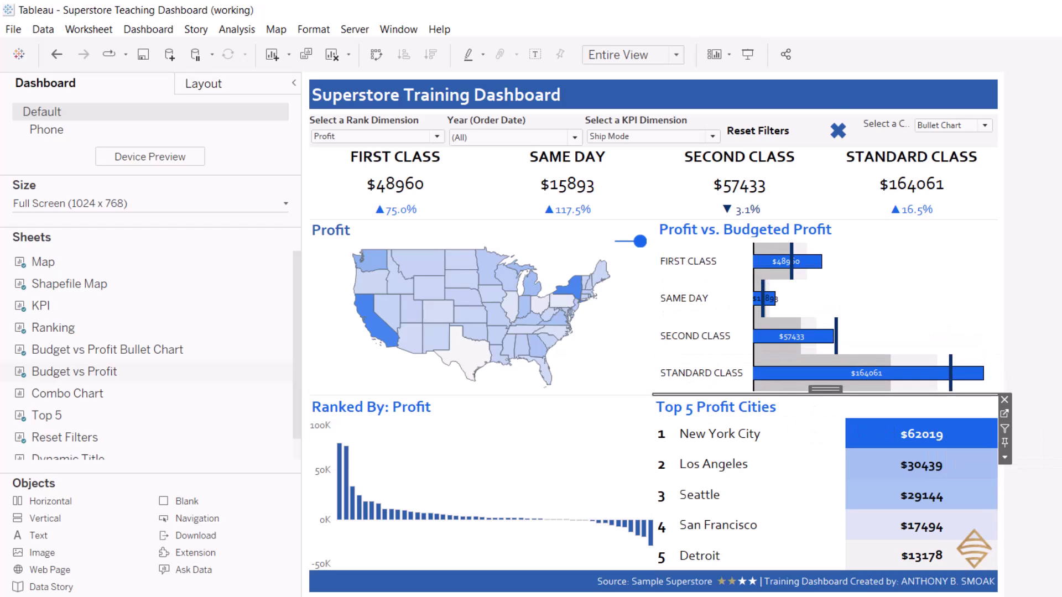
key("Escape")
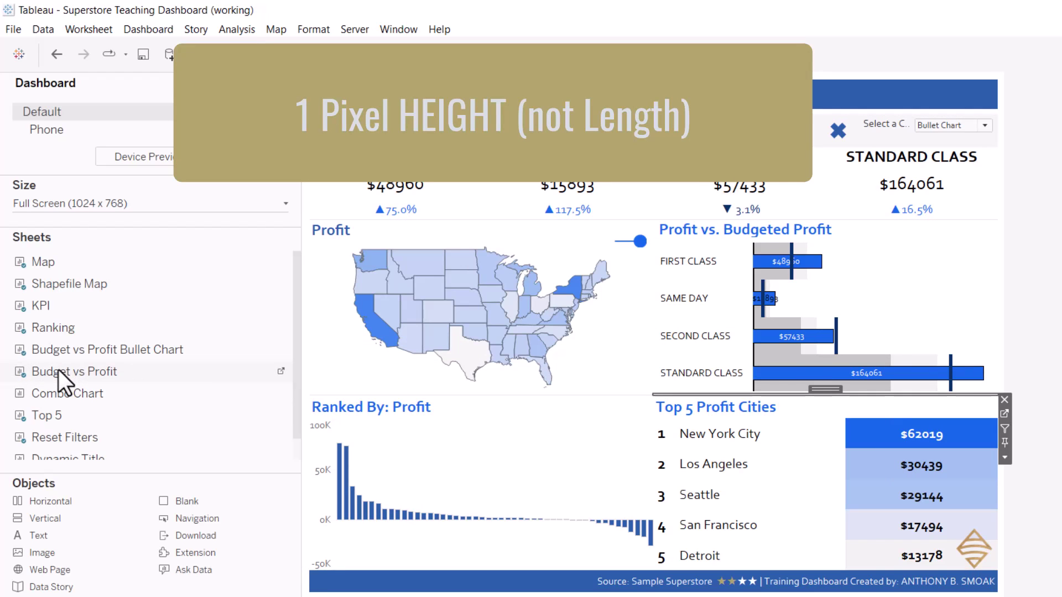
left_click(198, 88)
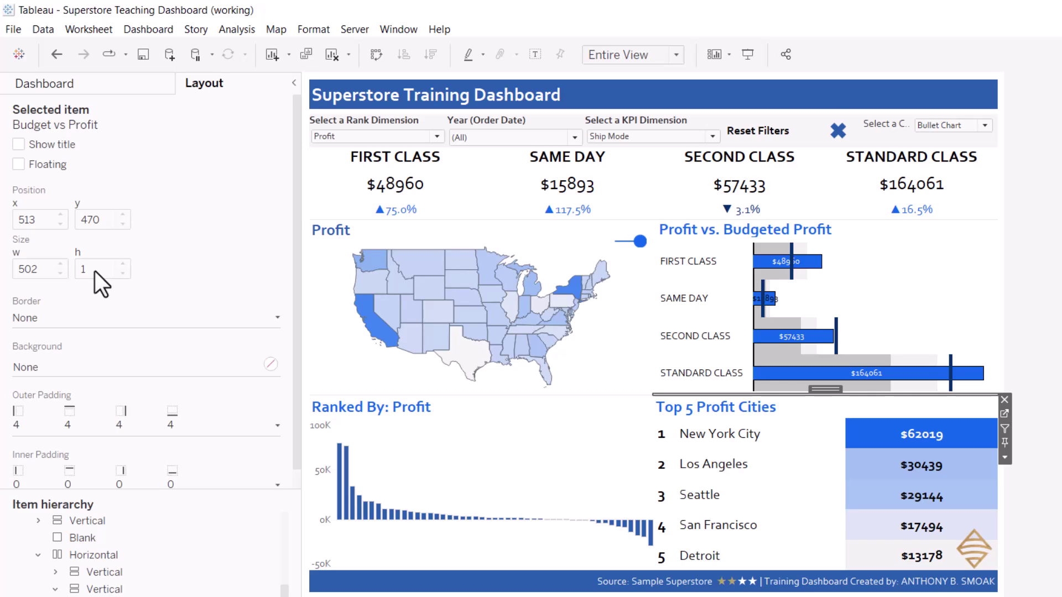
left_click(125, 84)
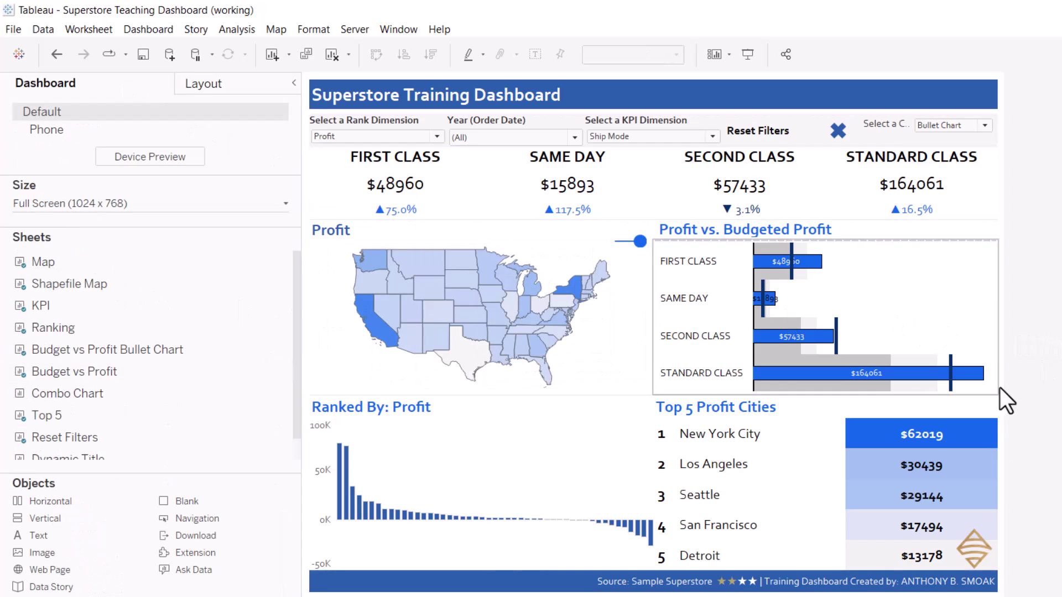
Place the Combo Chart sheet beneath the bullet chart, without its title or the color legend added with it.
mouse_move(949, 380)
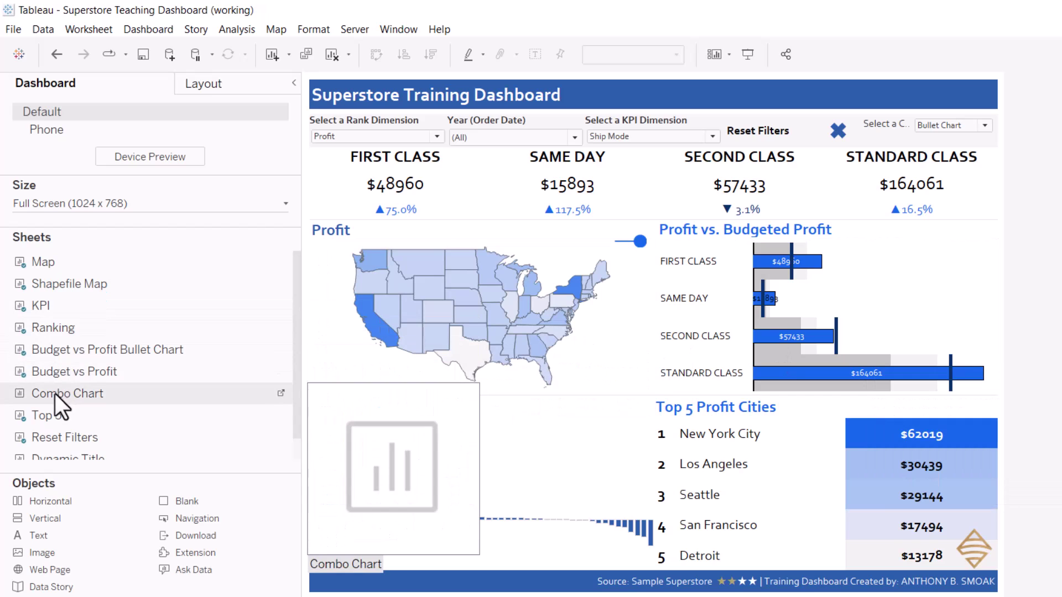
left_click_drag(55, 394, 844, 381)
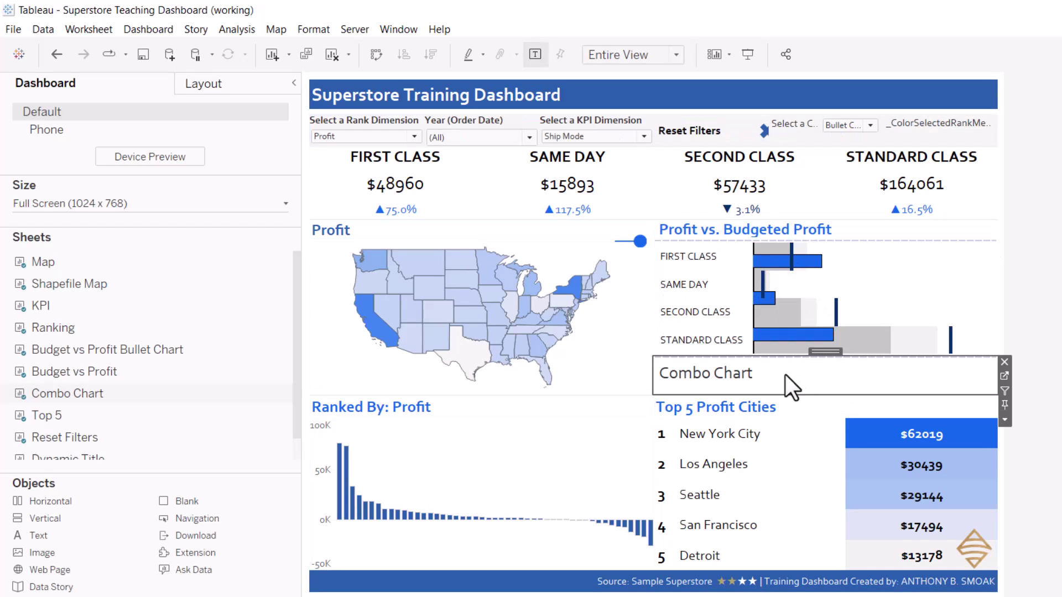
right_click(737, 381)
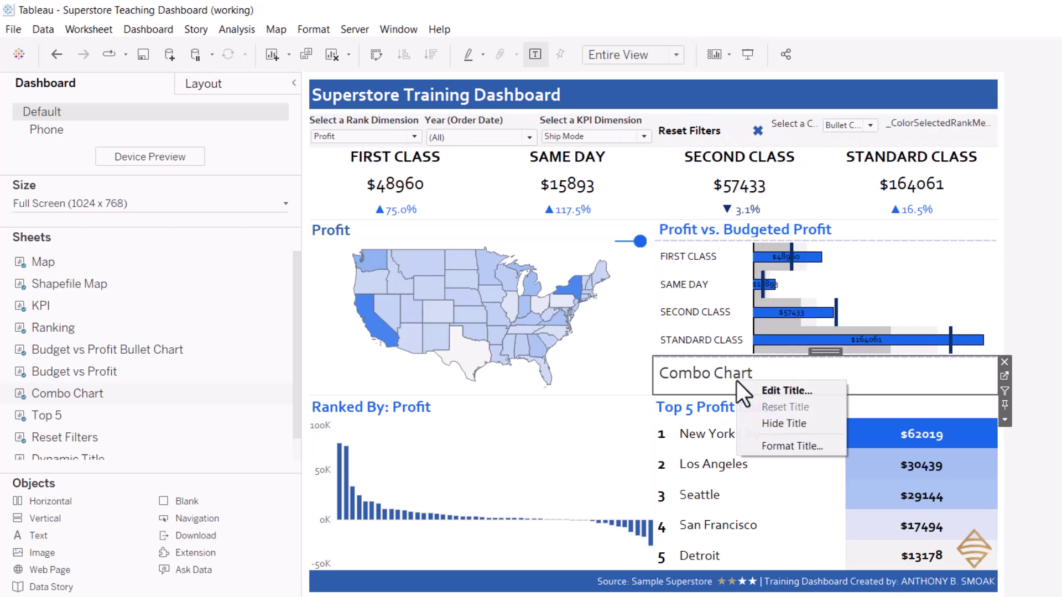
left_click(778, 422)
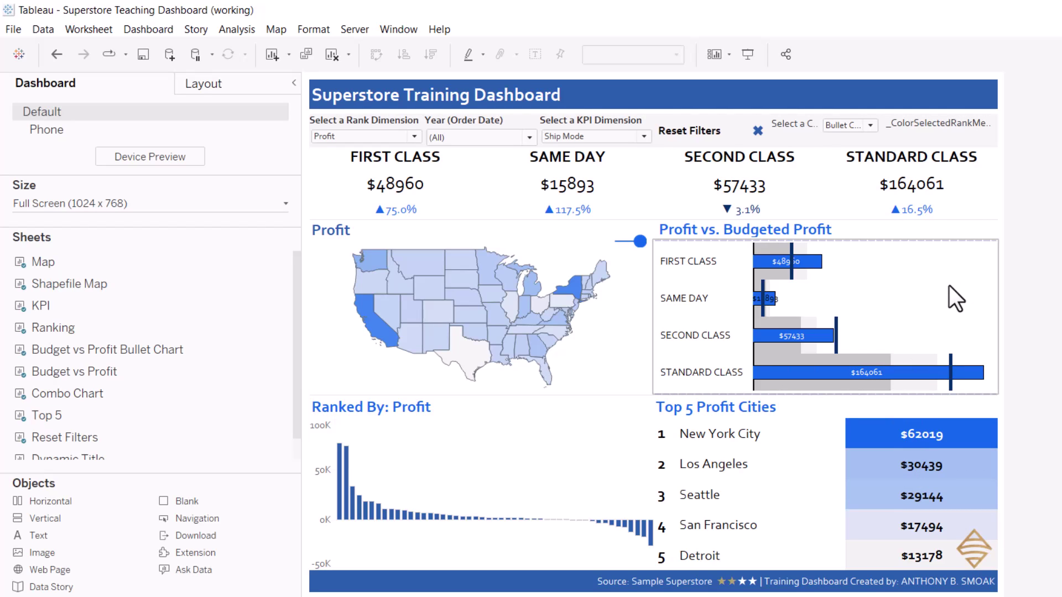
left_click(911, 127)
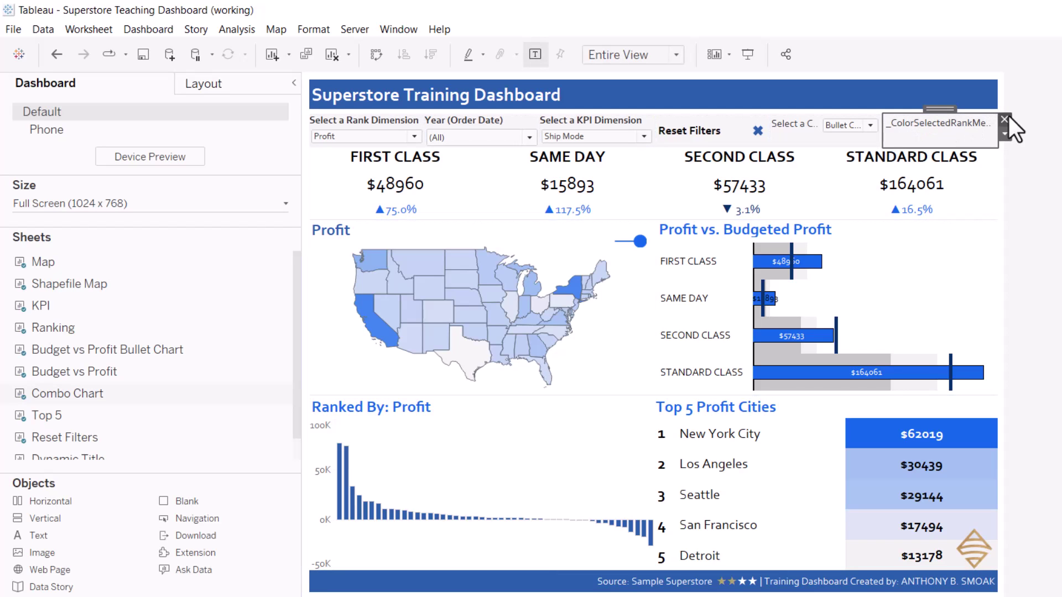
left_click(1004, 119)
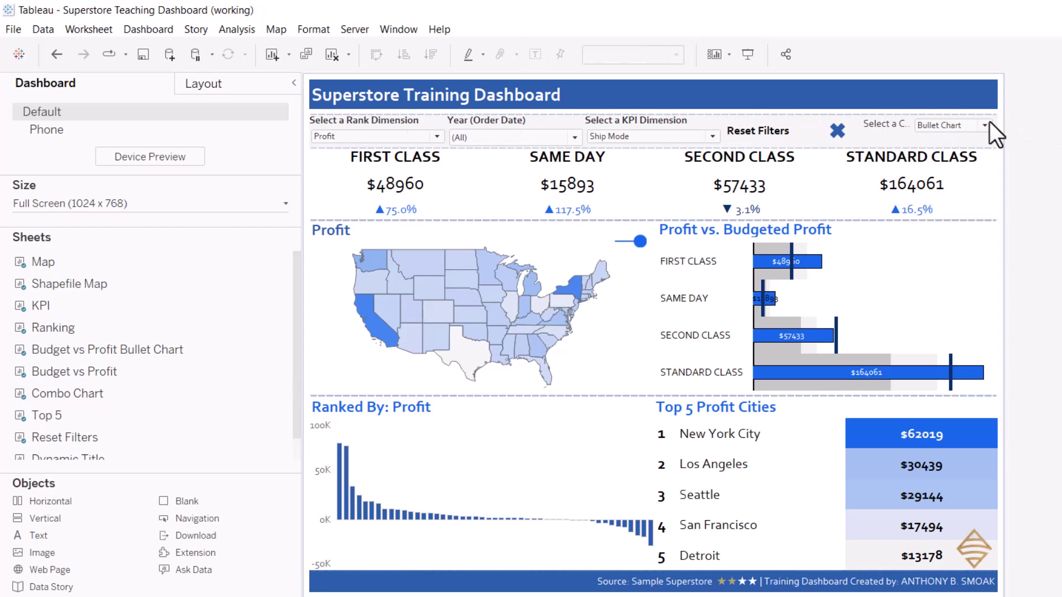
Move the Select a Chart parameter control from the filter row to beside the Profit vs. Budgeted Profit heading.
left_click(883, 140)
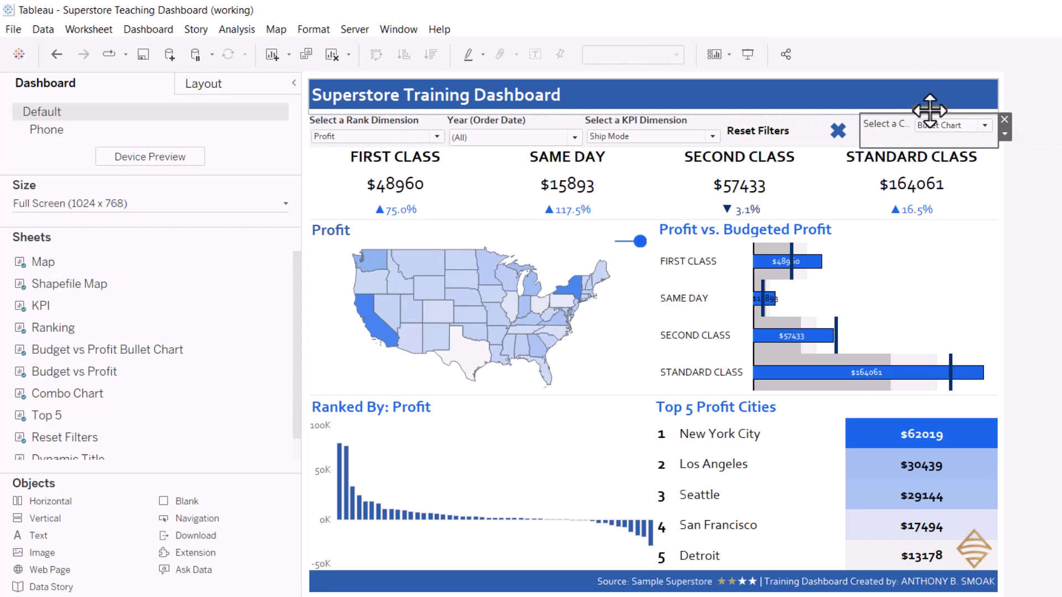
left_click_drag(926, 112, 929, 234)
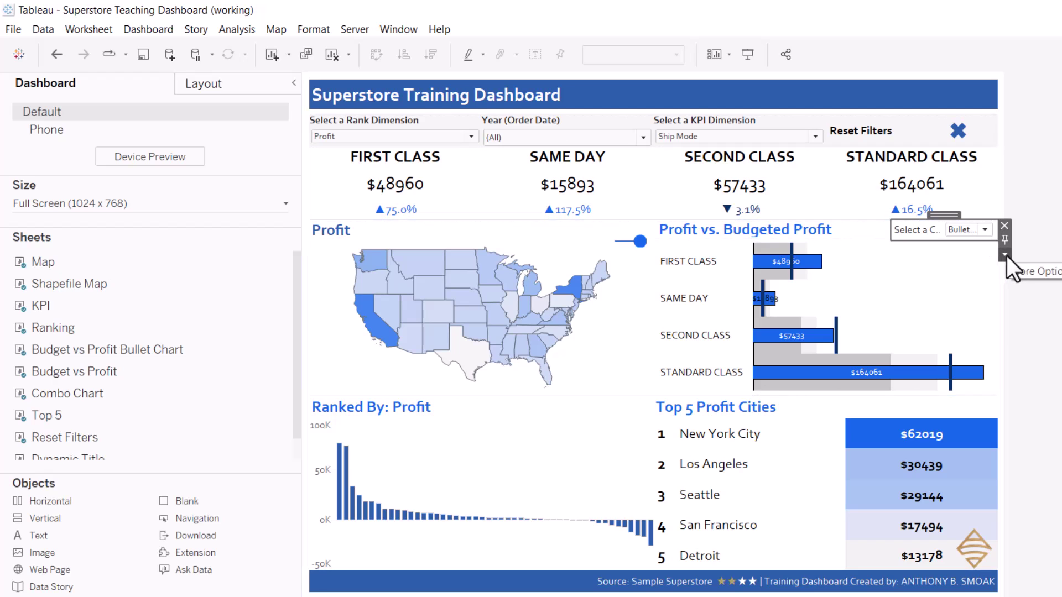
Check which parameter controls are enabled for the bullet chart on the dashboard.
left_click(959, 271)
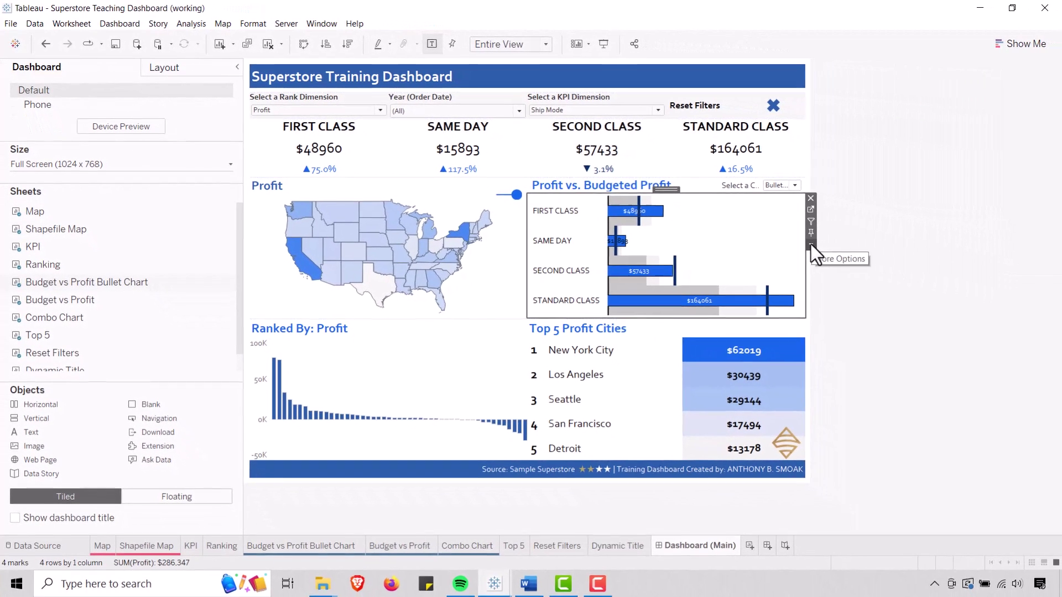
left_click(811, 245)
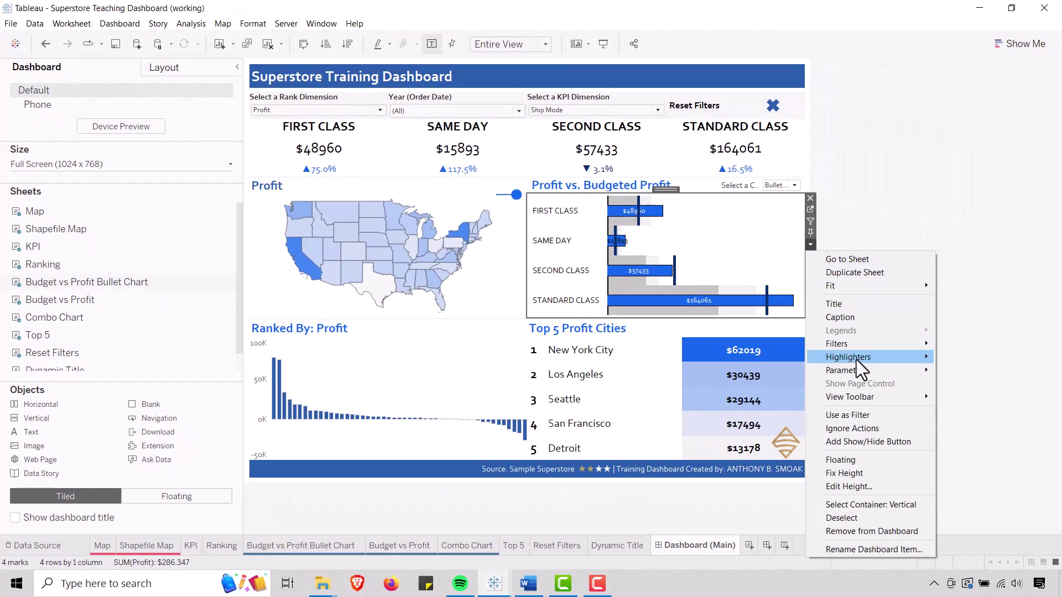
mouse_move(857, 370)
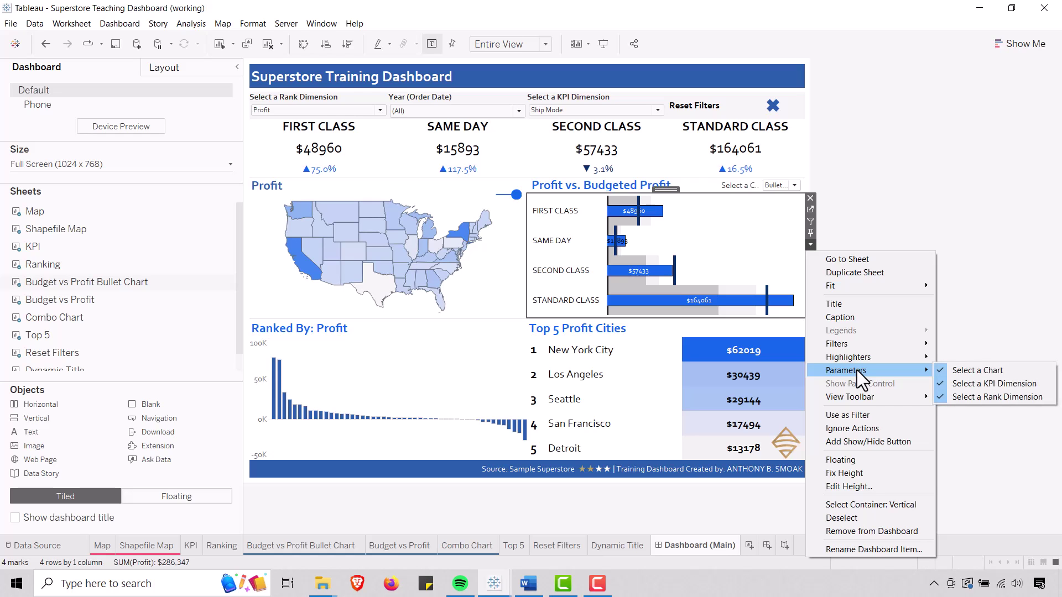
Hide the title of the Select a Chart parameter control beside the Profit vs. Budgeted Profit heading.
left_click(970, 373)
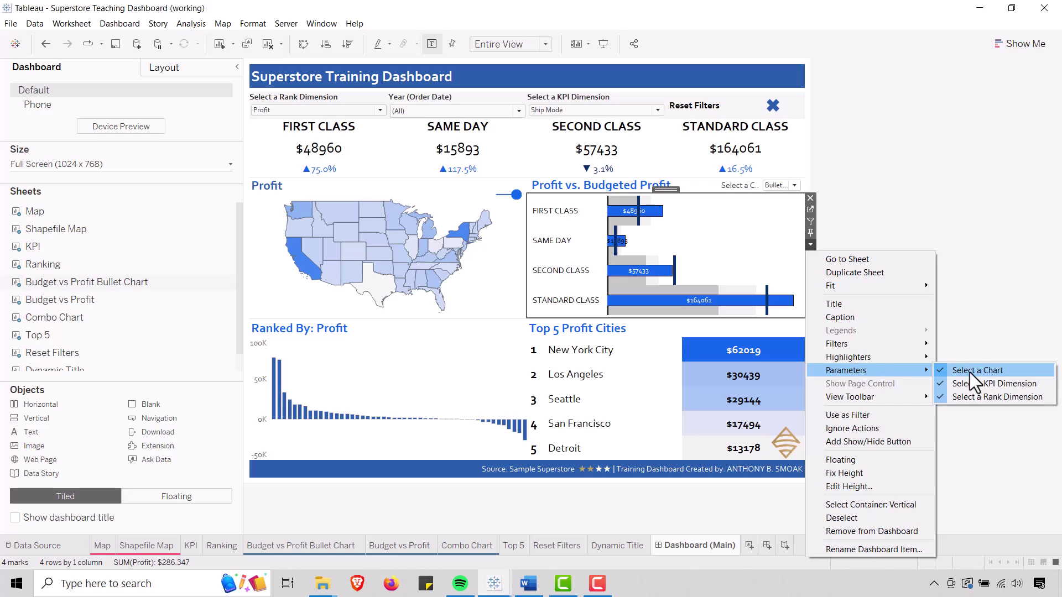
left_click(736, 184)
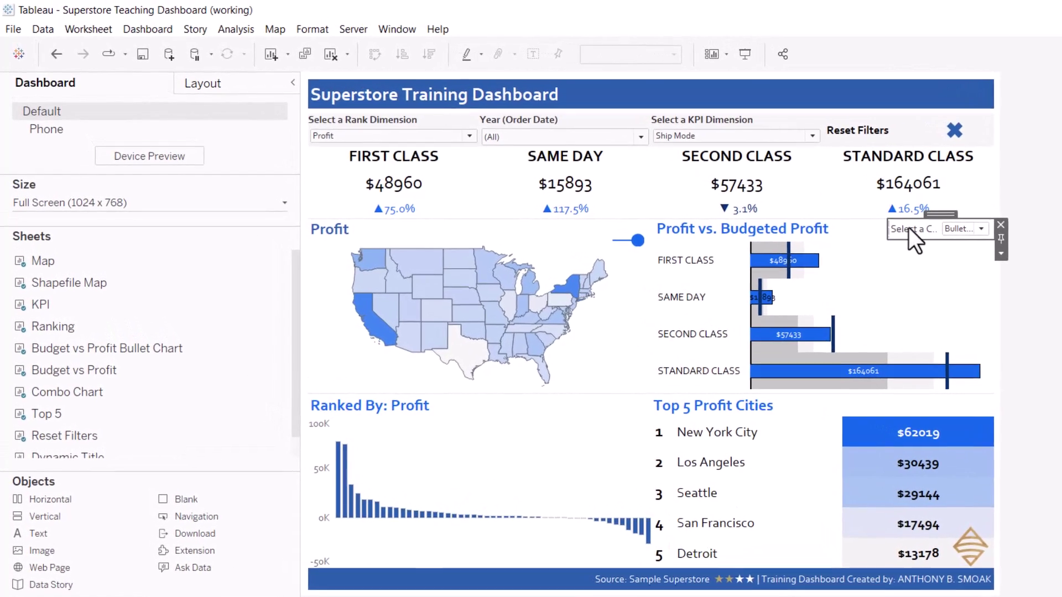
left_click(893, 227)
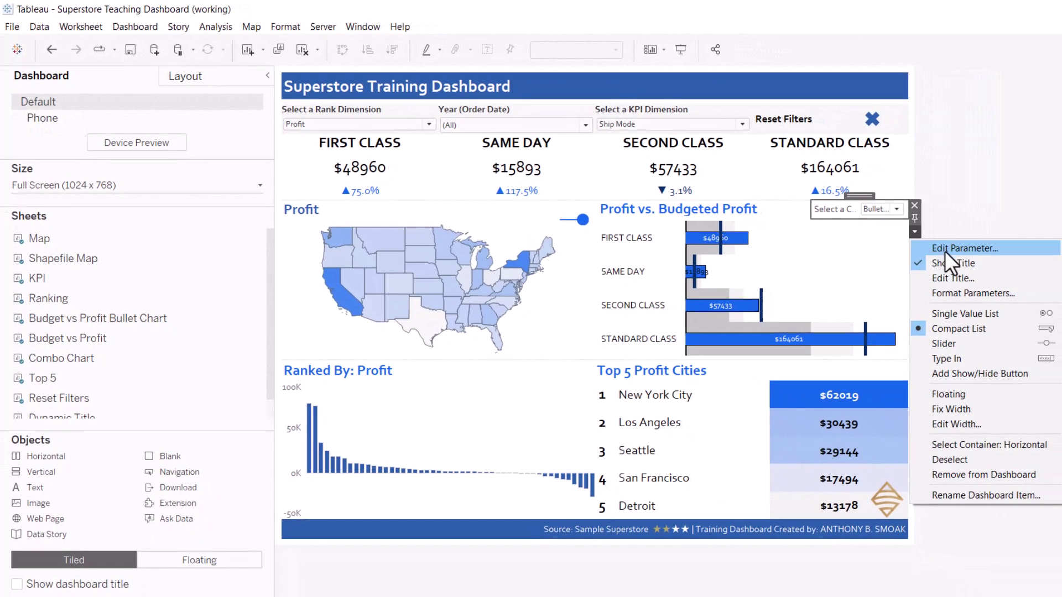
left_click(951, 262)
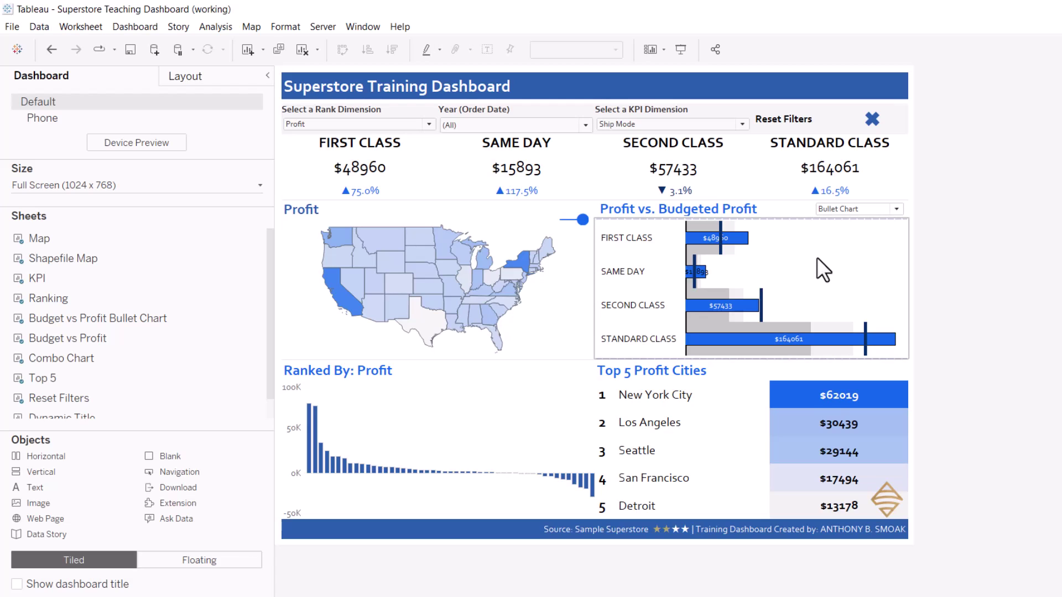
Test the chart selector in presentation mode by switching it to Bar in Bar Chart and then Combo Chart.
left_click(678, 51)
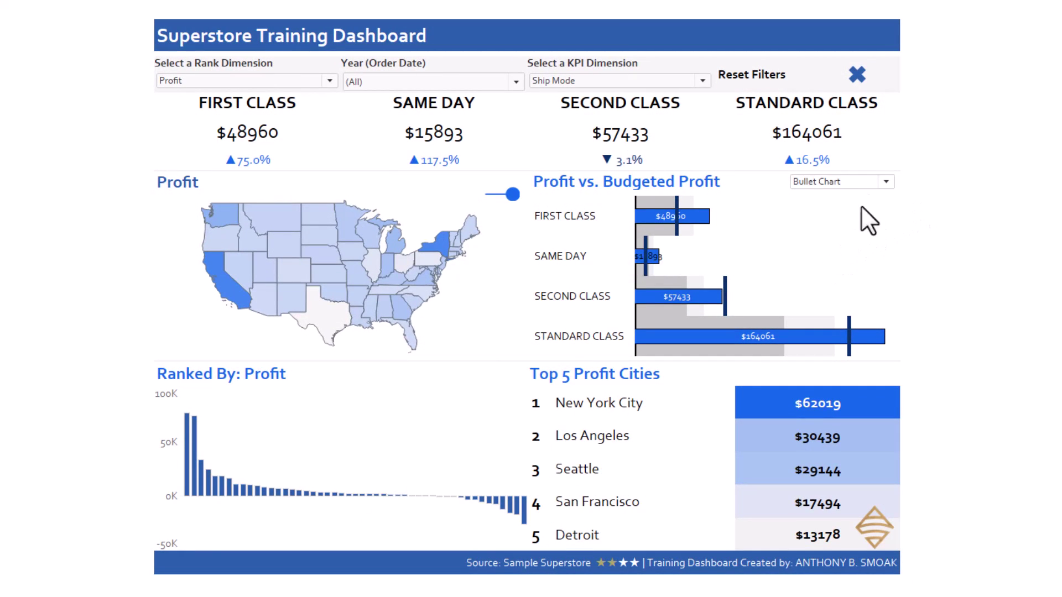
left_click(881, 182)
left_click(878, 211)
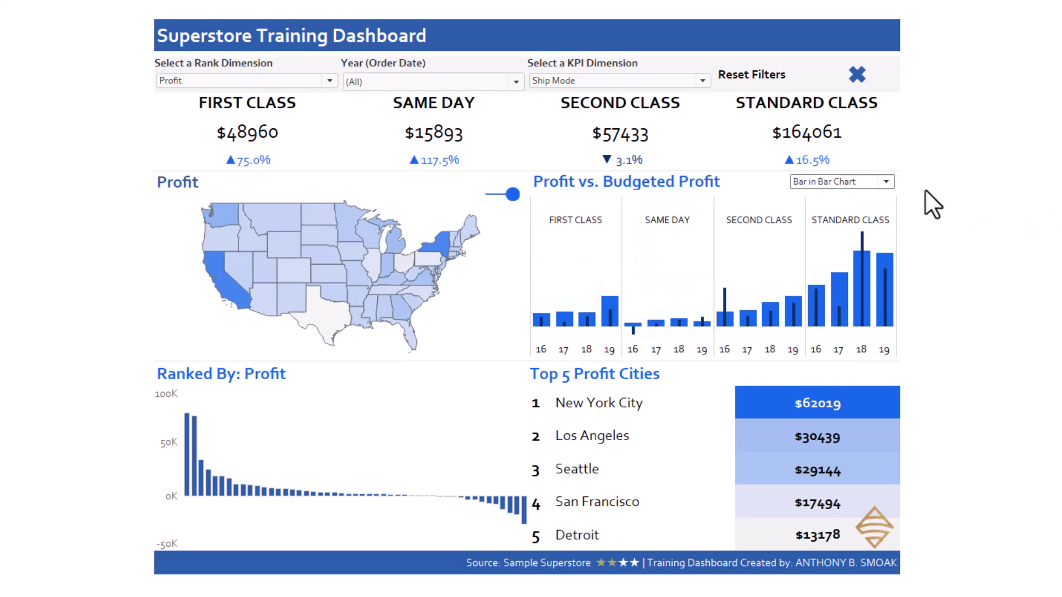
left_click(883, 182)
left_click(875, 218)
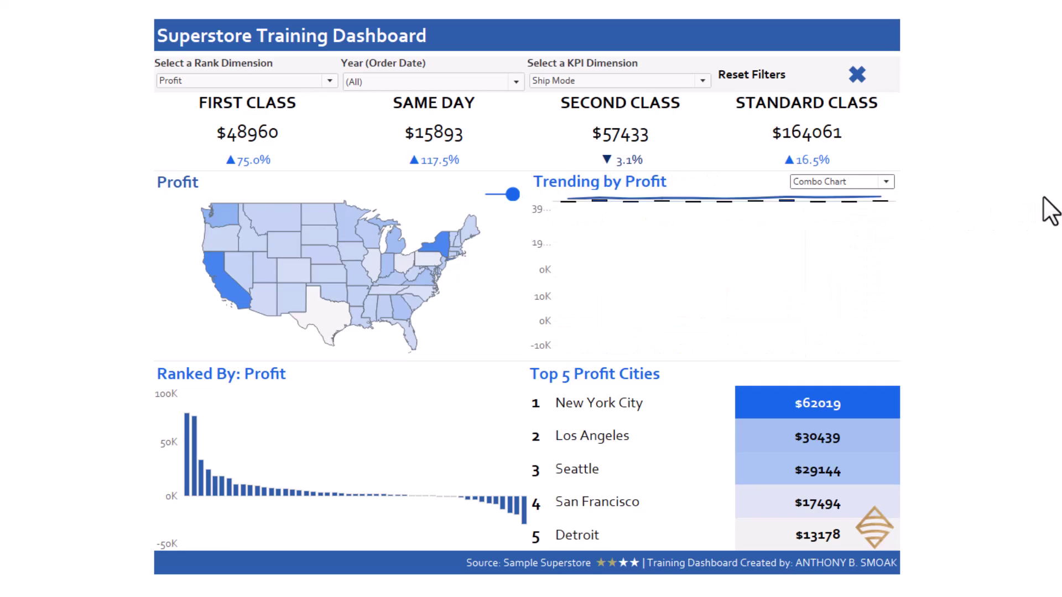